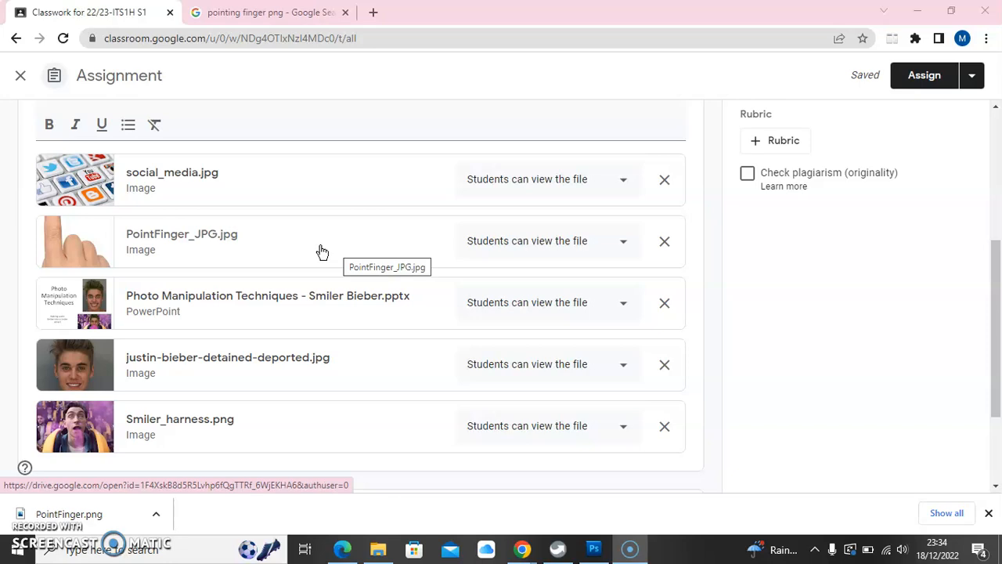
# Open the social_media.jpg attachment in the assignment and copy its image.
pyautogui.click(77, 177)
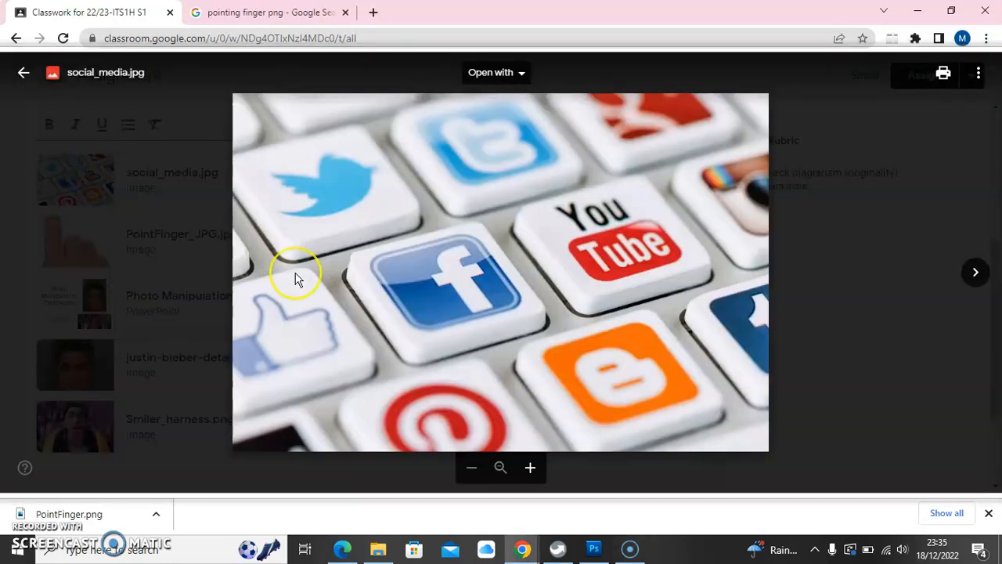
pyautogui.rightClick(459, 266)
pyautogui.click(507, 313)
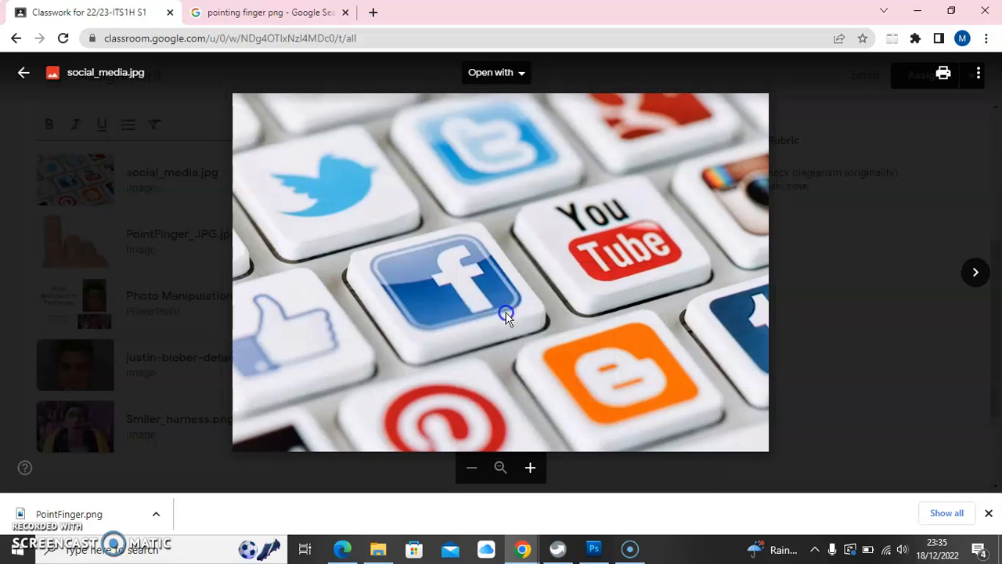
# Switch to Photoshop and create a new document from the Clipboard preset at 72 pixels/inch, RGB Color, with a white background.
pyautogui.hotkey('alt', 'Tab')
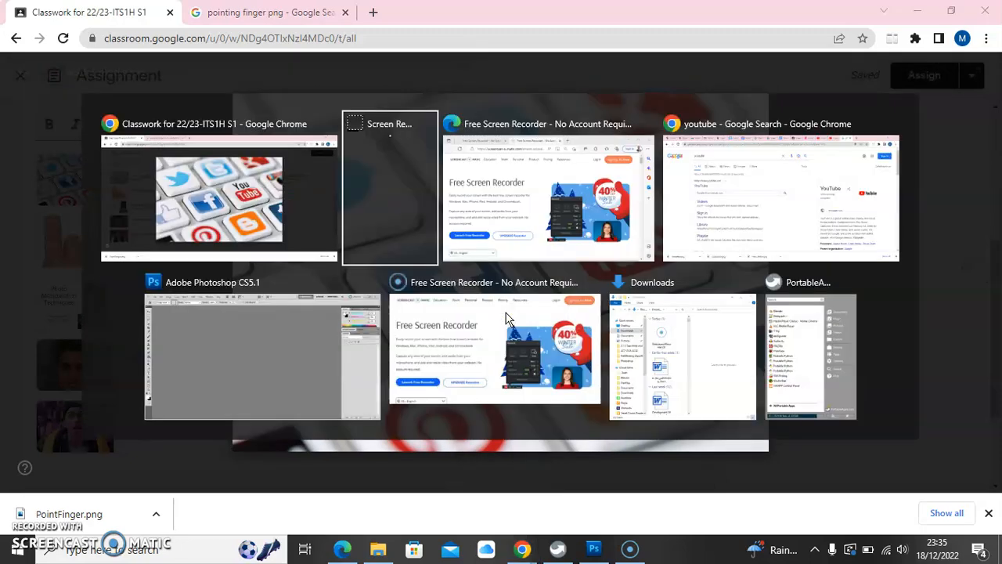
pyautogui.hotkey('alt', 'Tab')
pyautogui.hotkey('alt', 'Tab')
pyautogui.hotkey('alt', 'Tab')
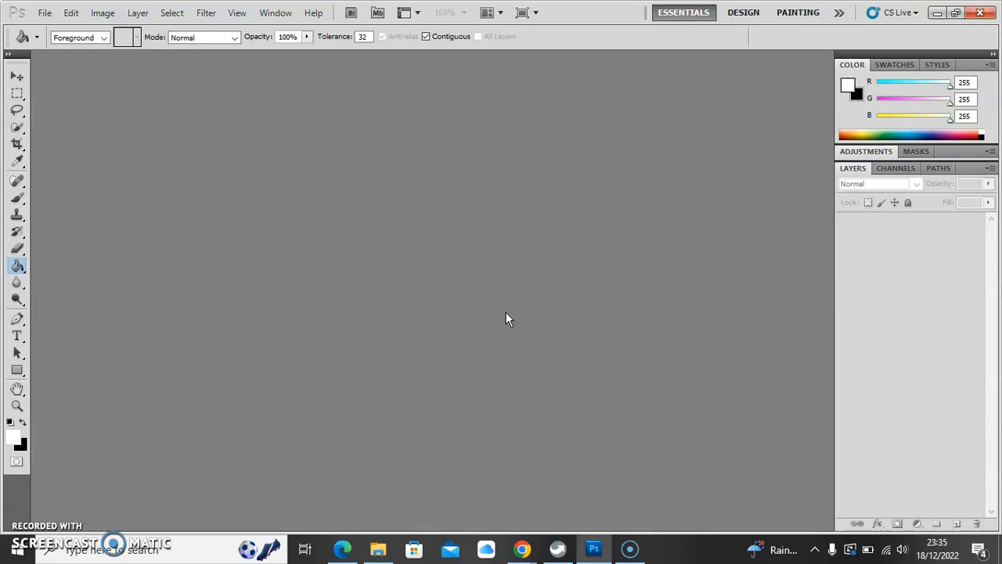
pyautogui.click(45, 13)
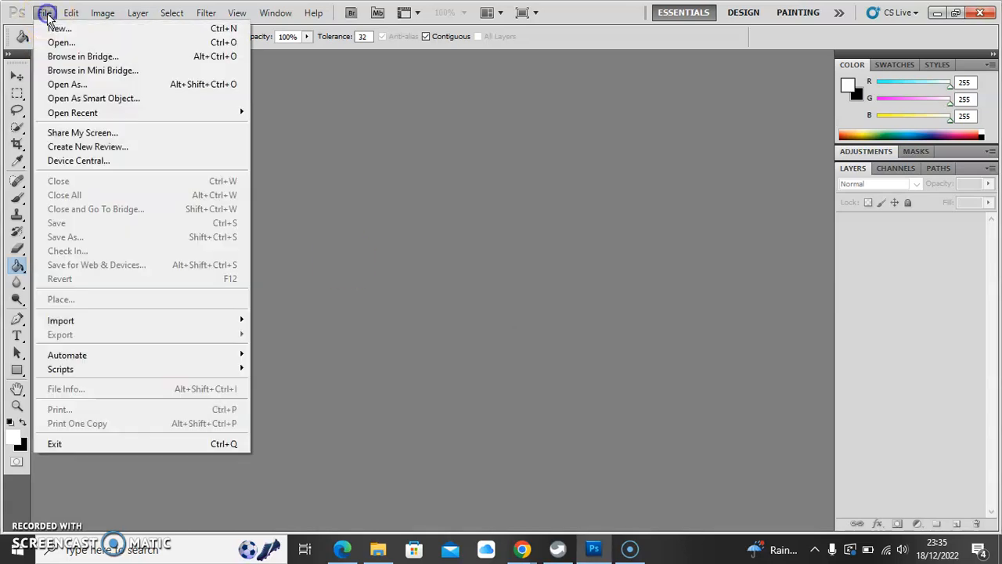
pyautogui.click(58, 29)
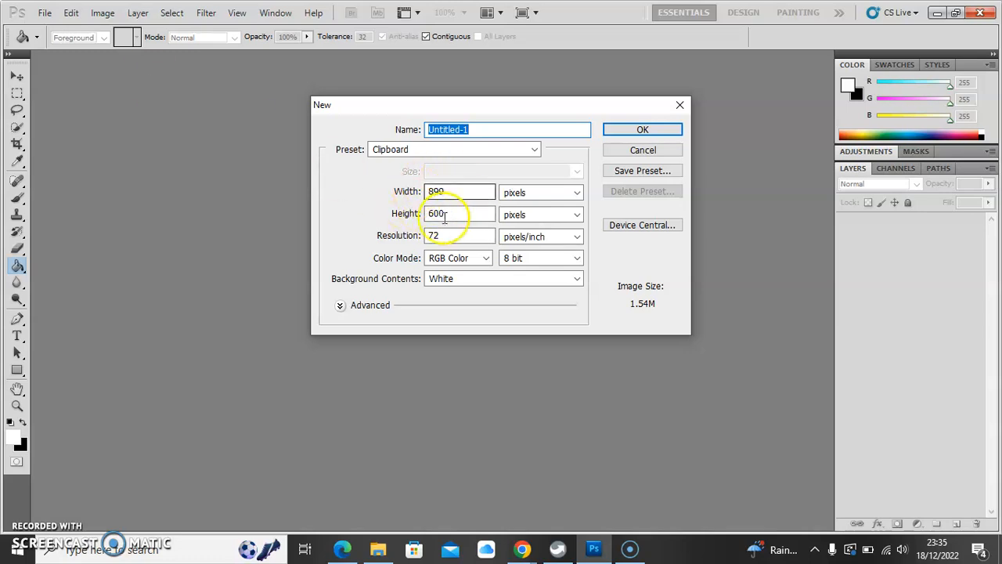
pyautogui.click(643, 130)
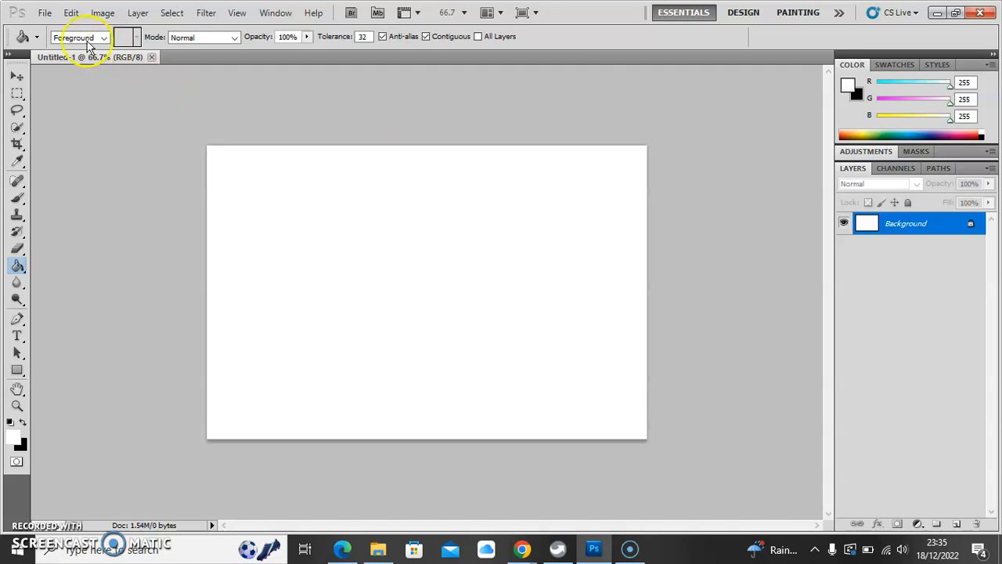
# Paste the copied social media keyboard image into the new document and flatten it into the Background layer.
pyautogui.click(71, 13)
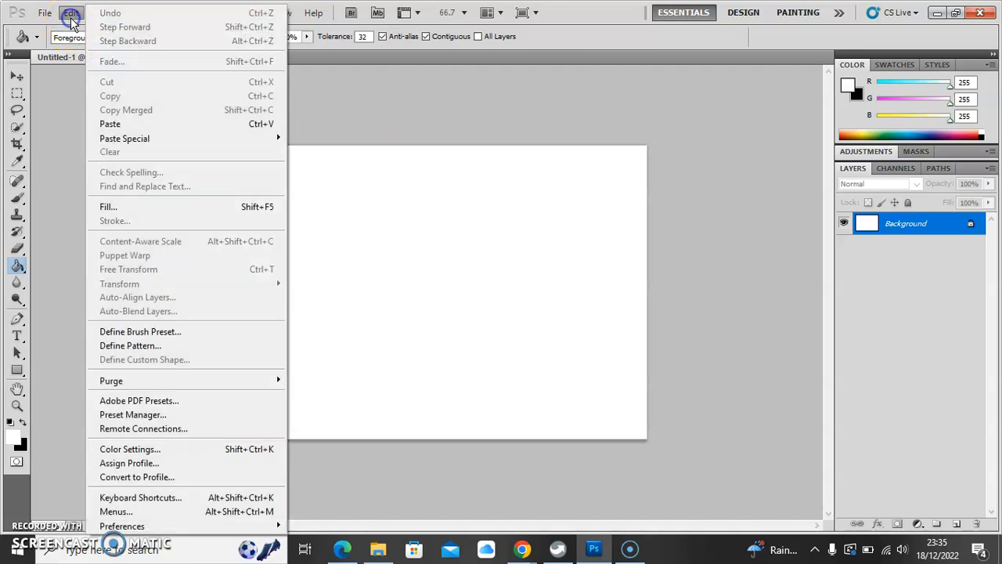
pyautogui.click(108, 123)
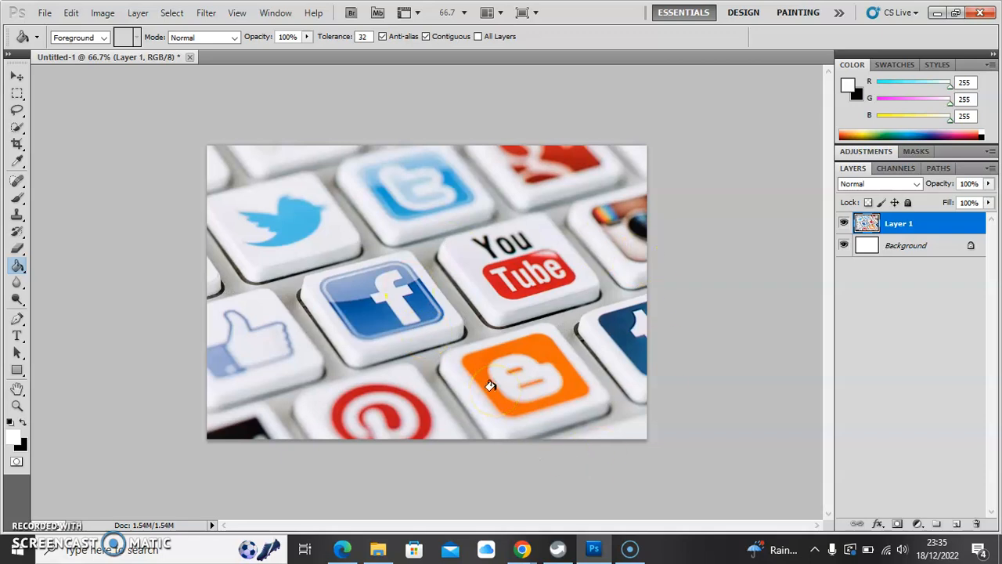
pyautogui.click(991, 171)
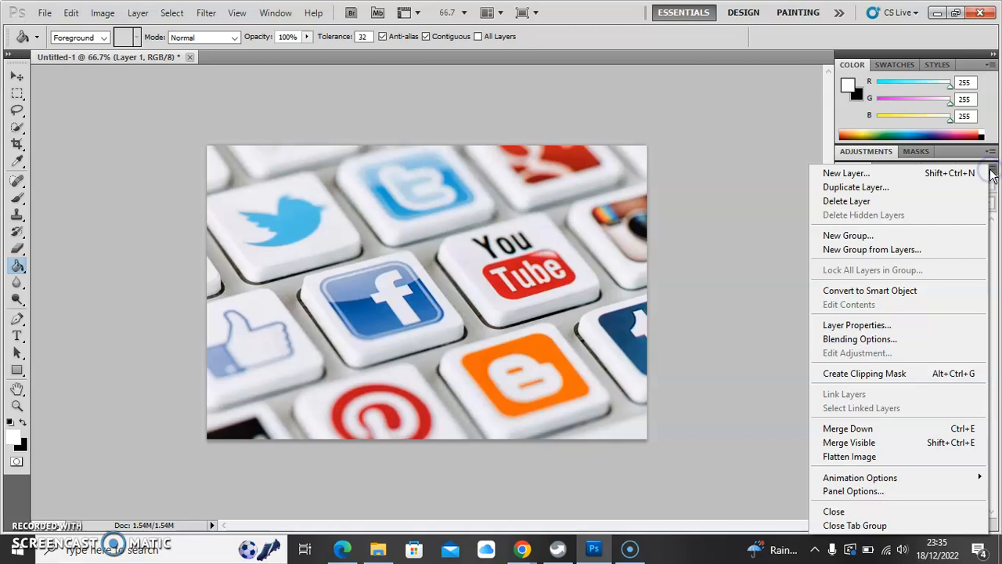
pyautogui.click(862, 456)
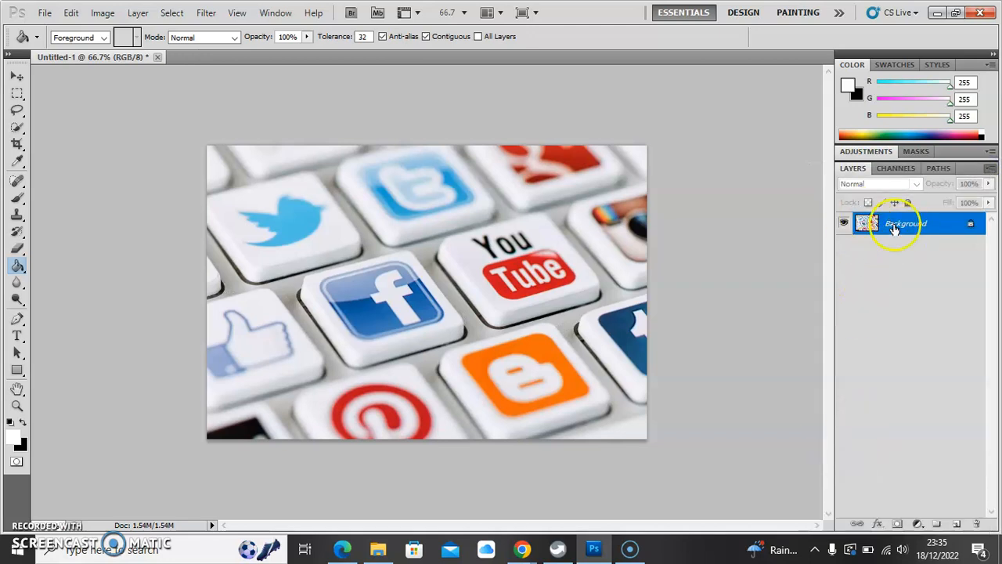
pyautogui.click(754, 362)
# Add a Brightness/Contrast adjustment layer with brightness -101 and contrast -50, and show the layer stack again.
pyautogui.click(861, 153)
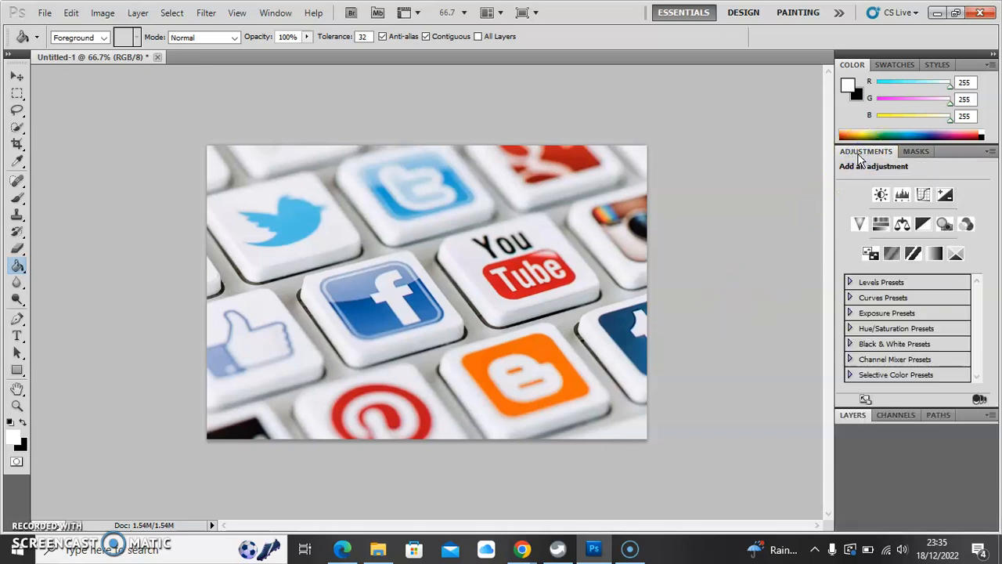
pyautogui.click(880, 195)
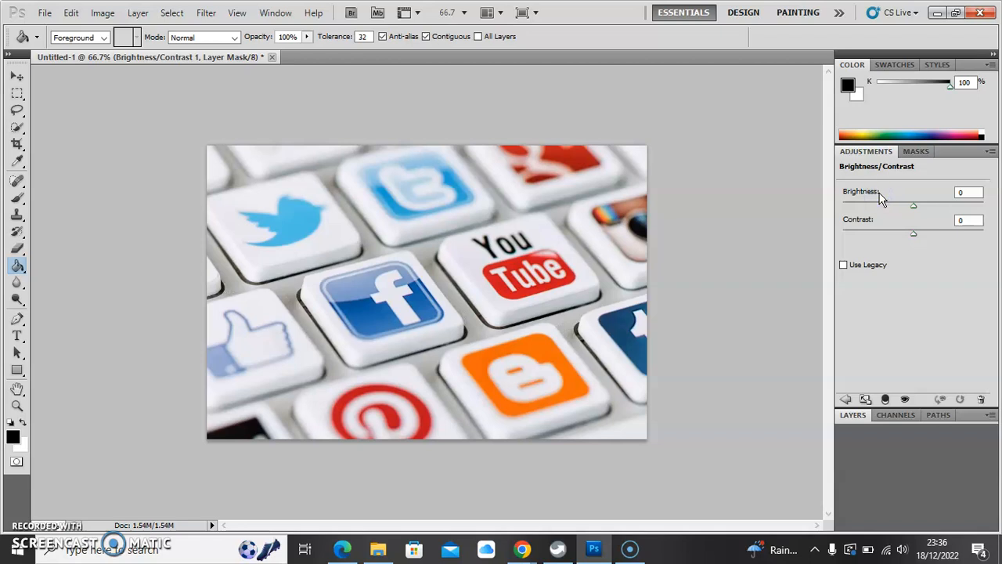
pyautogui.click(913, 206)
pyautogui.moveTo(914, 207); pyautogui.dragTo(867, 207)
pyautogui.click(914, 236)
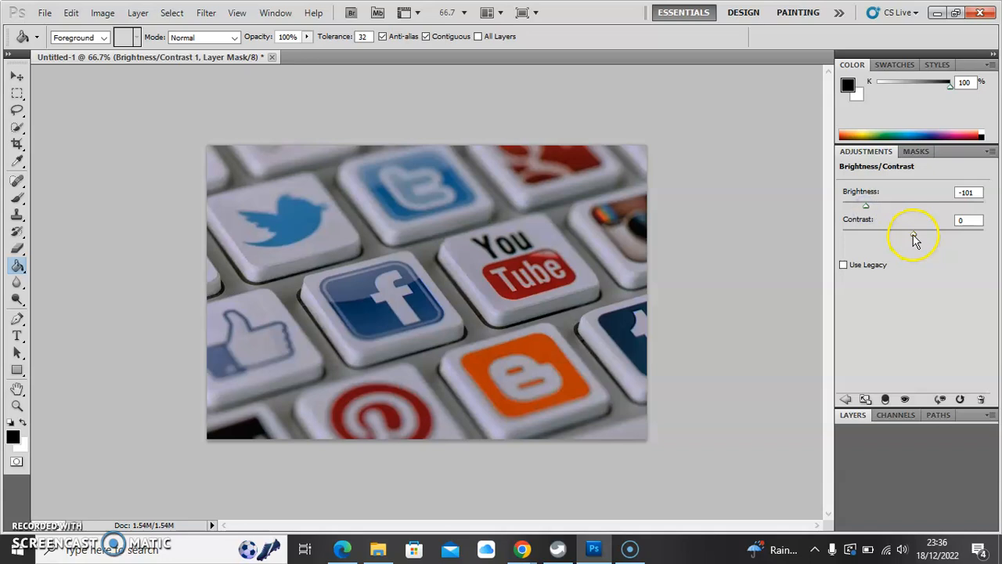
pyautogui.moveTo(914, 236); pyautogui.dragTo(833, 247)
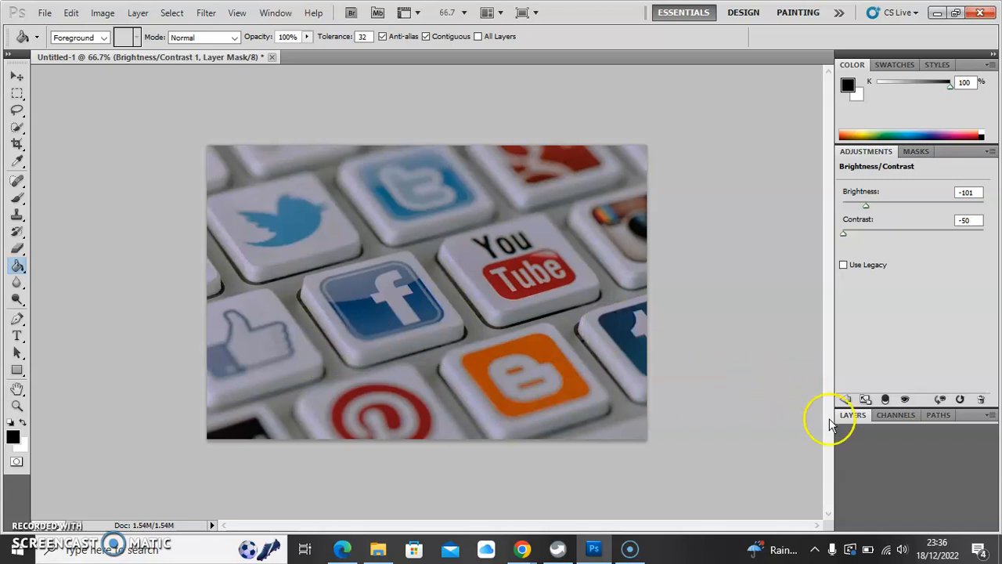
pyautogui.click(853, 416)
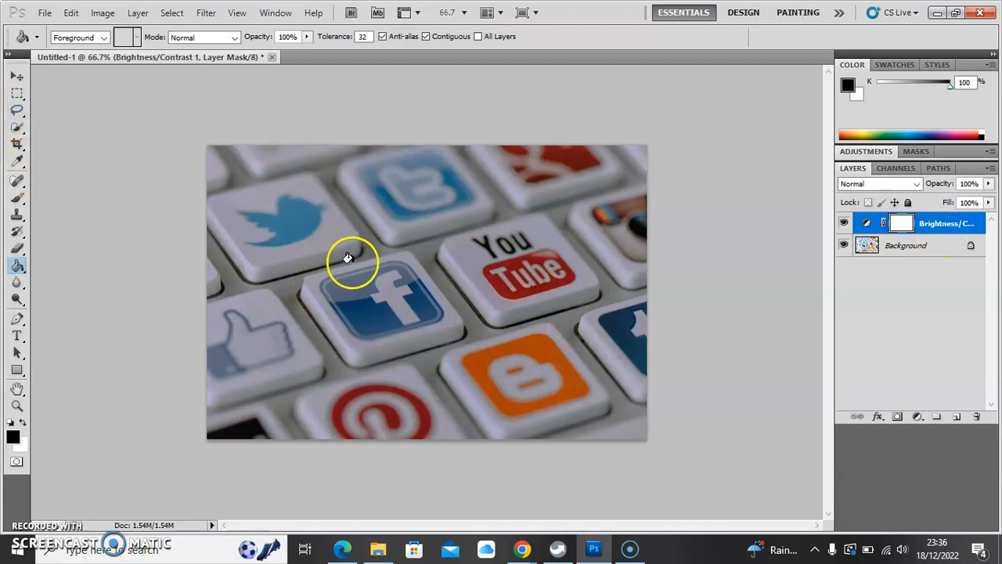
# Select the Facebook key by tracing its outline with the Magnetic Lasso, and switch to the regular Lasso for touching up the selection.
pyautogui.click(15, 110)
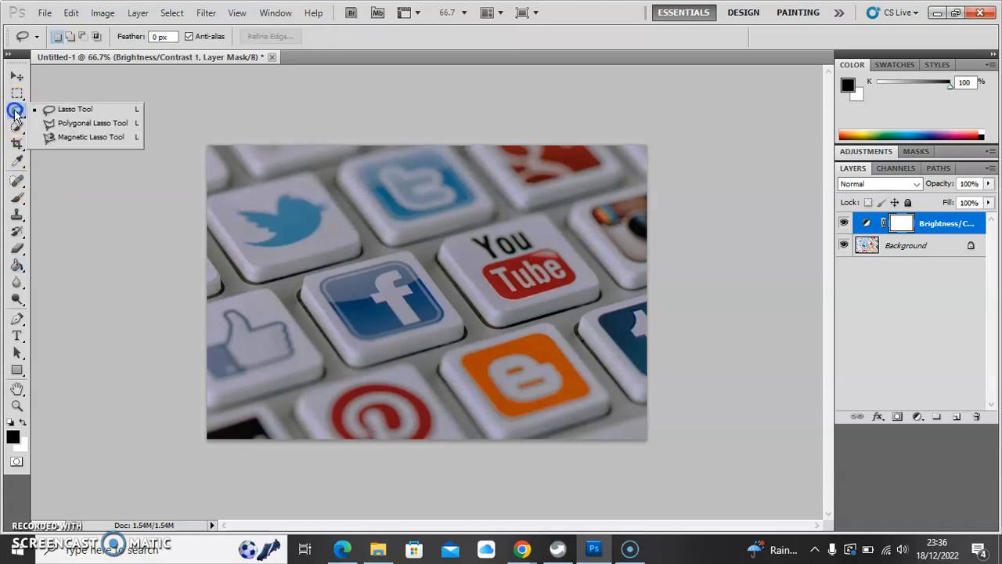
pyautogui.click(72, 137)
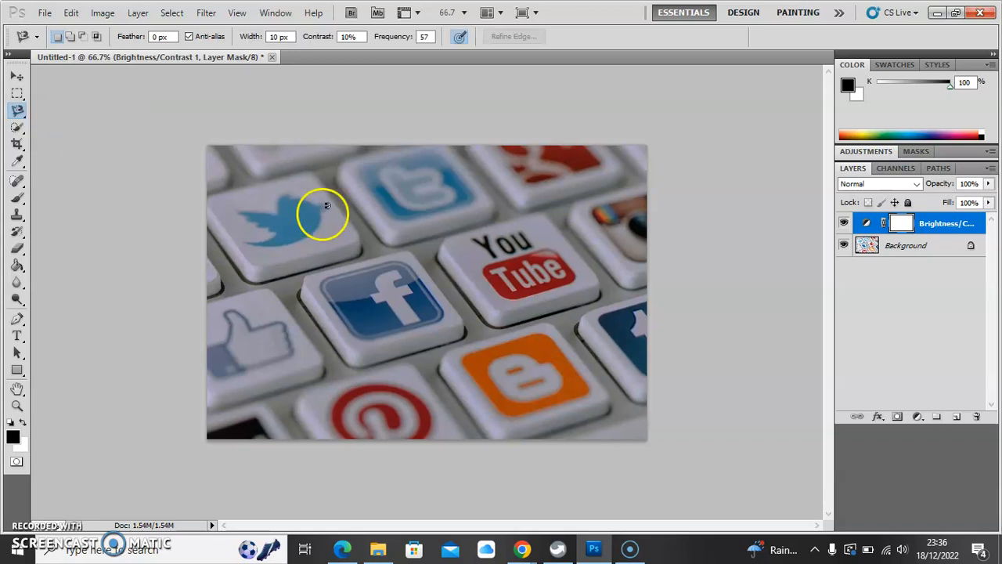
pyautogui.click(416, 259)
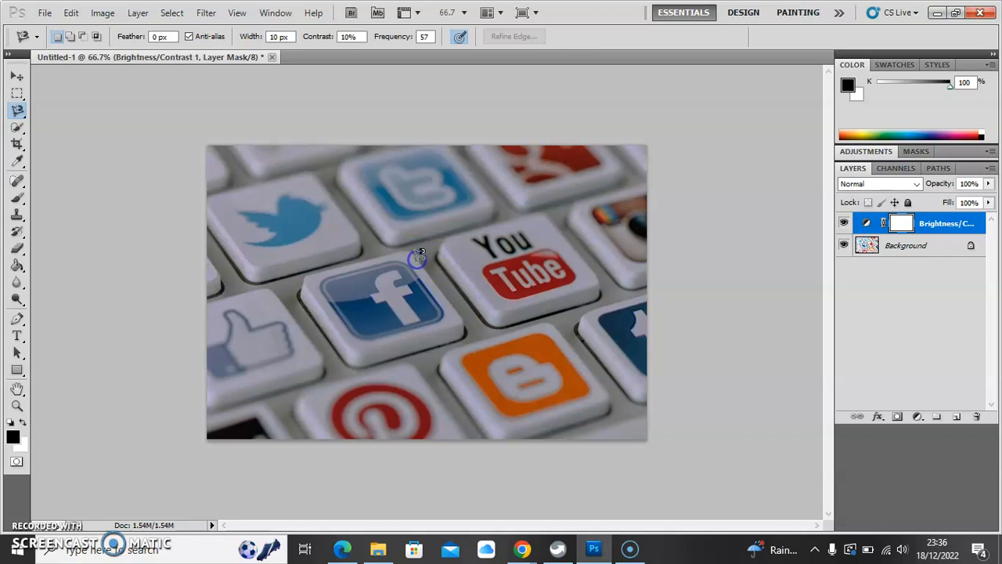
pyautogui.moveTo(432, 271); pyautogui.dragTo(460, 316)
pyautogui.click(428, 341)
pyautogui.moveTo(428, 341)
pyautogui.mouseDown()
pyautogui.moveTo(353, 359)
pyautogui.moveTo(305, 276)
pyautogui.moveTo(311, 264)
pyautogui.moveTo(357, 246)
pyautogui.moveTo(422, 246)
pyautogui.mouseUp()
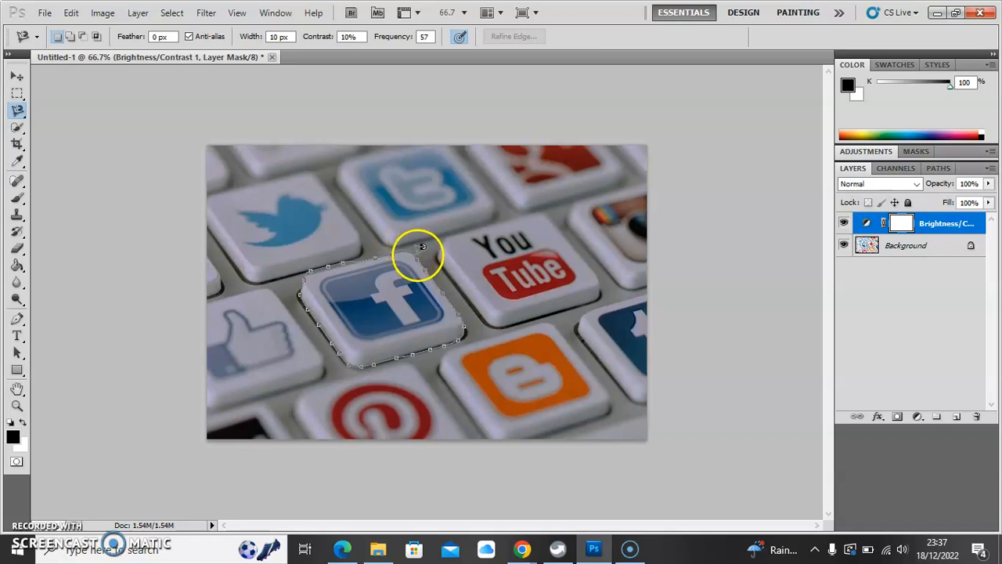
pyautogui.click(422, 251)
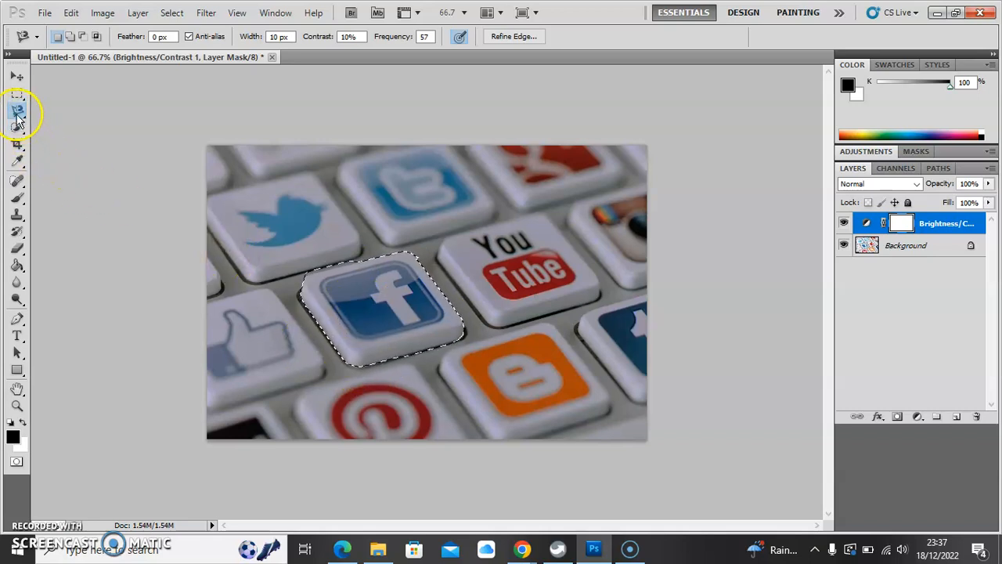
pyautogui.moveTo(17, 110); pyautogui.dragTo(63, 111)
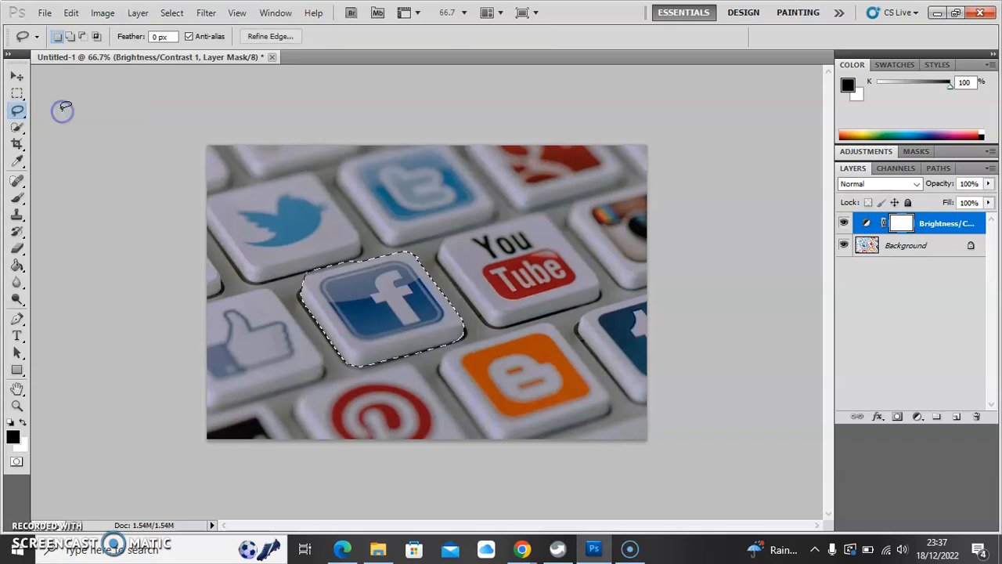
pyautogui.press('alt')
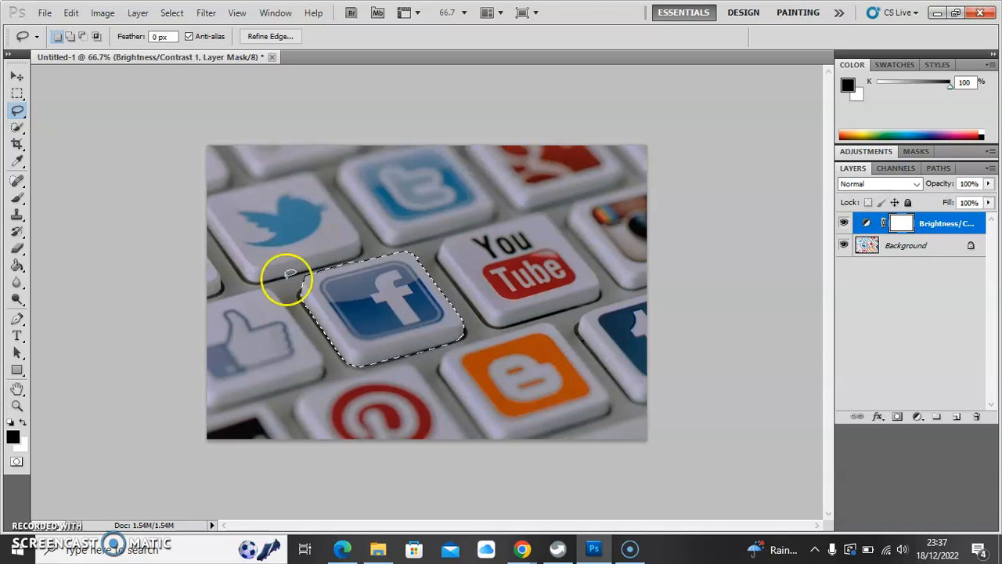
# Paint black over the selected Facebook key on the adjustment's layer mask, enlarging the brush to 60 px, and clear the selection.
pyautogui.click(18, 200)
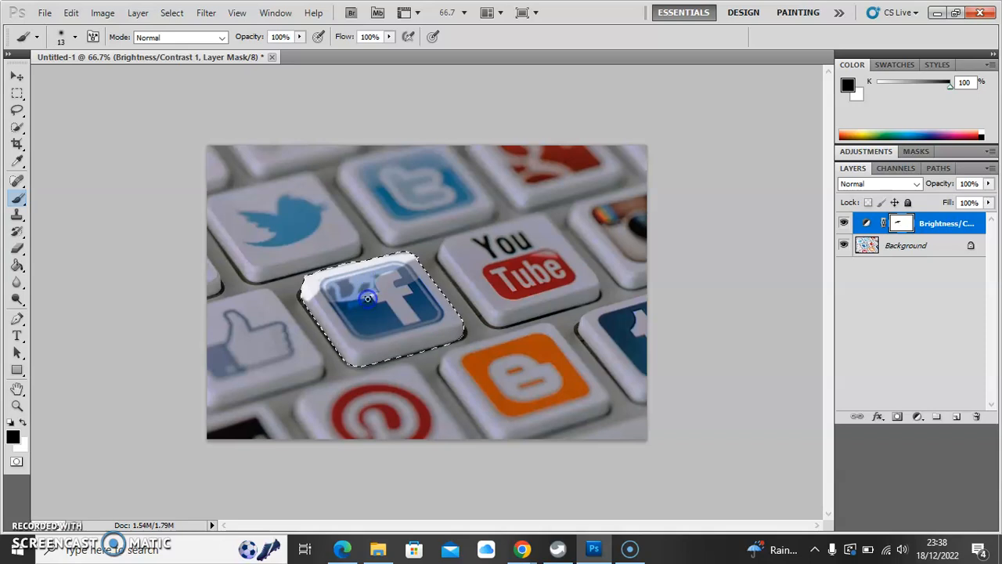
pyautogui.click(75, 38)
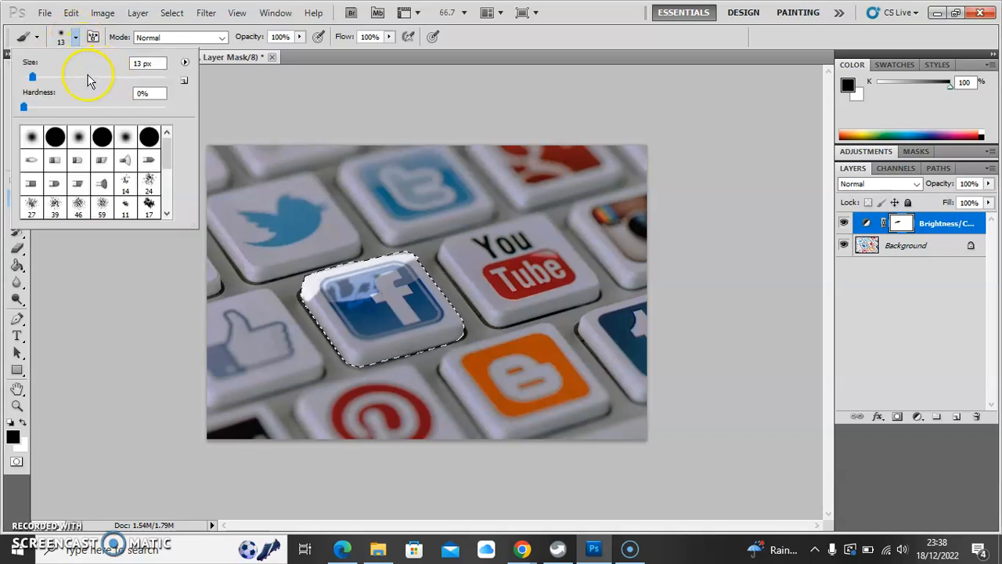
pyautogui.moveTo(35, 78); pyautogui.dragTo(66, 81)
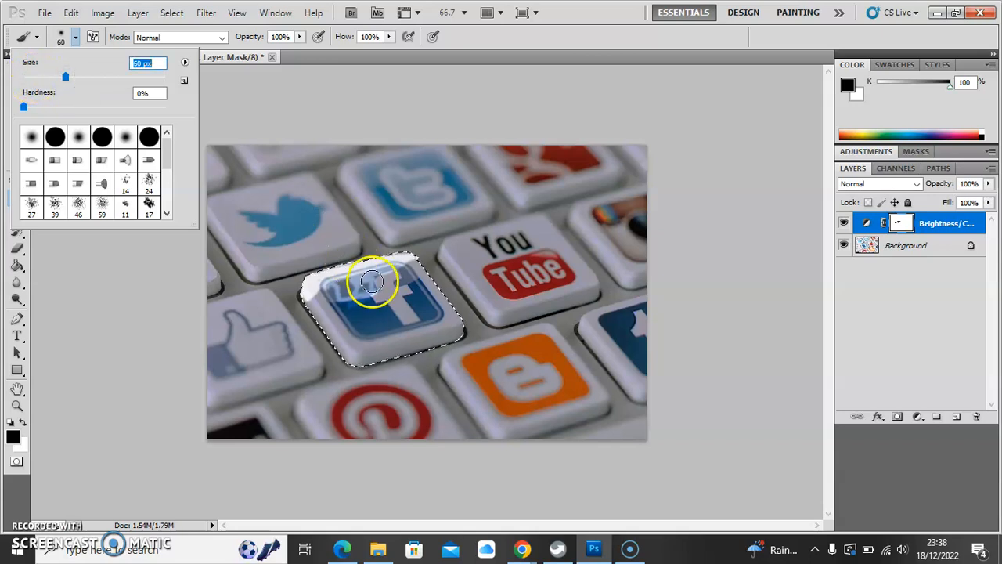
pyautogui.click(372, 281)
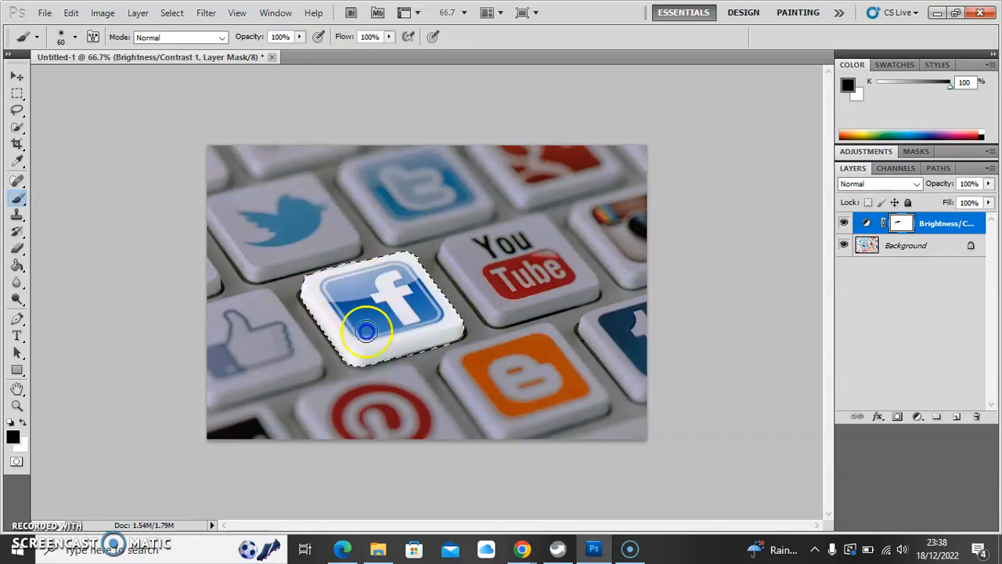
pyautogui.moveTo(408, 354)
pyautogui.mouseDown()
pyautogui.moveTo(340, 322)
pyautogui.moveTo(310, 392)
pyautogui.mouseUp()
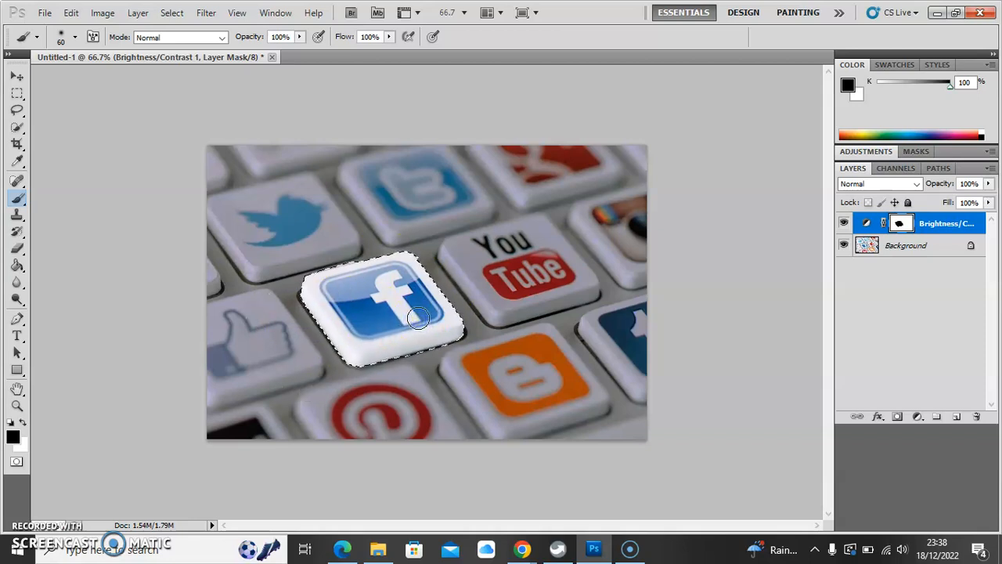
pyautogui.click(171, 12)
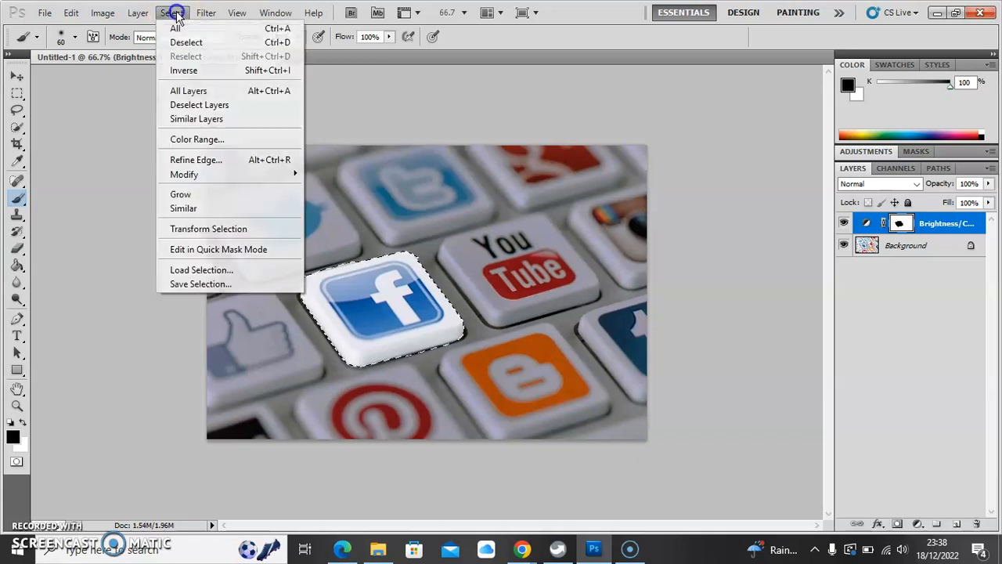
pyautogui.click(189, 43)
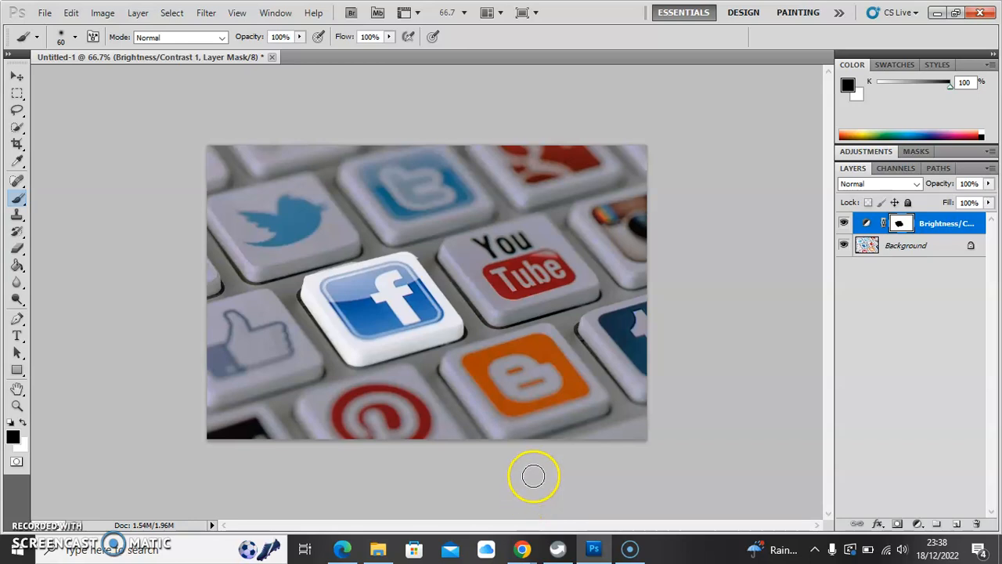
# Switch to the "pointing finger png" image search in Chrome, filter the results to transparent images, and preview the PNG Arts pointing hand.
pyautogui.hotkey('alt', 'Tab')
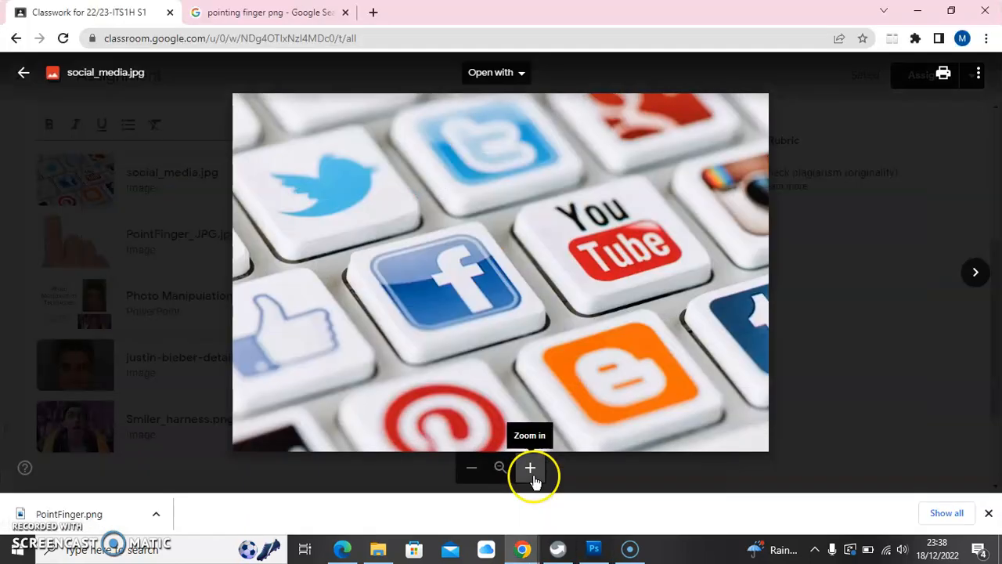
pyautogui.click(284, 17)
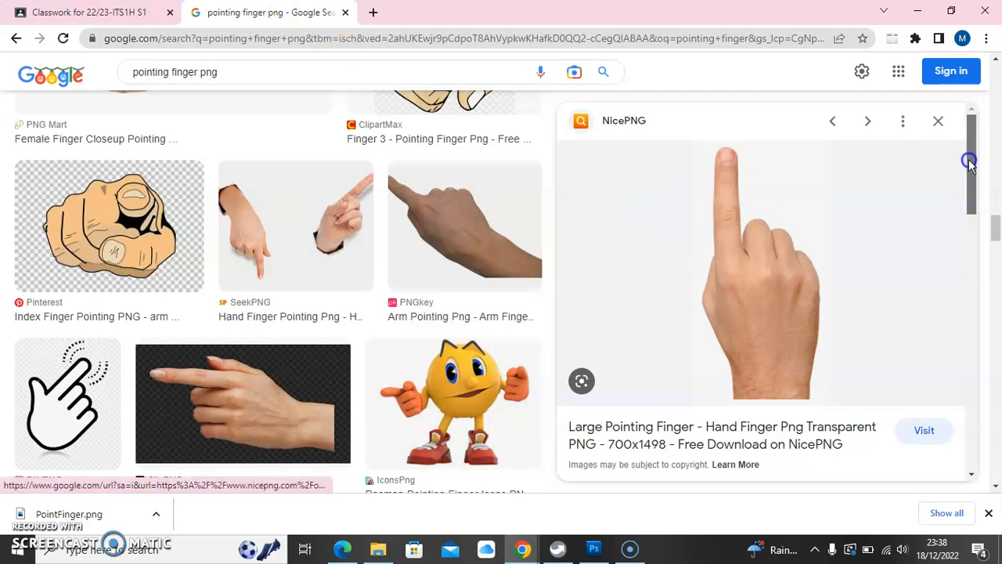
pyautogui.click(939, 121)
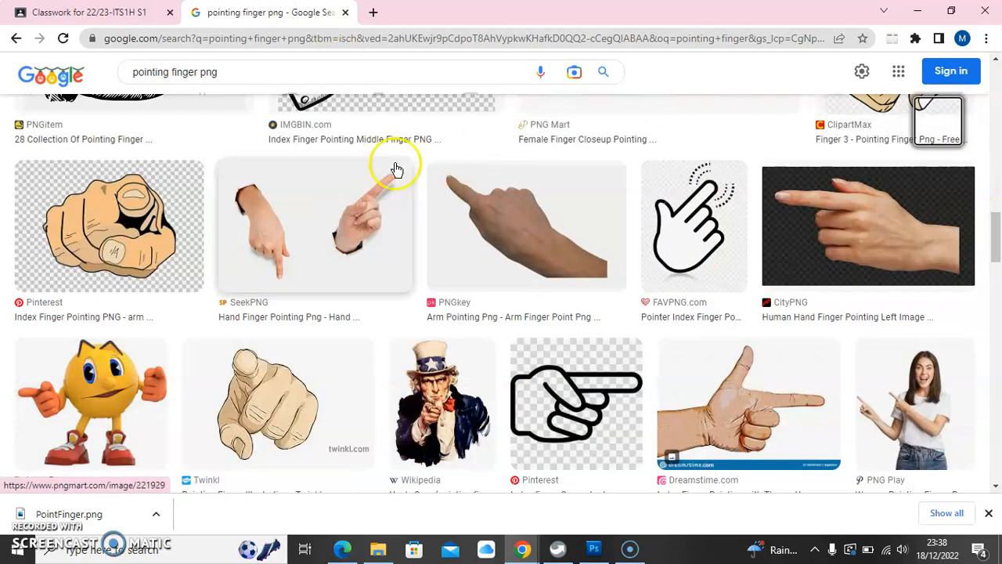
pyautogui.scroll(15, 559, 213)
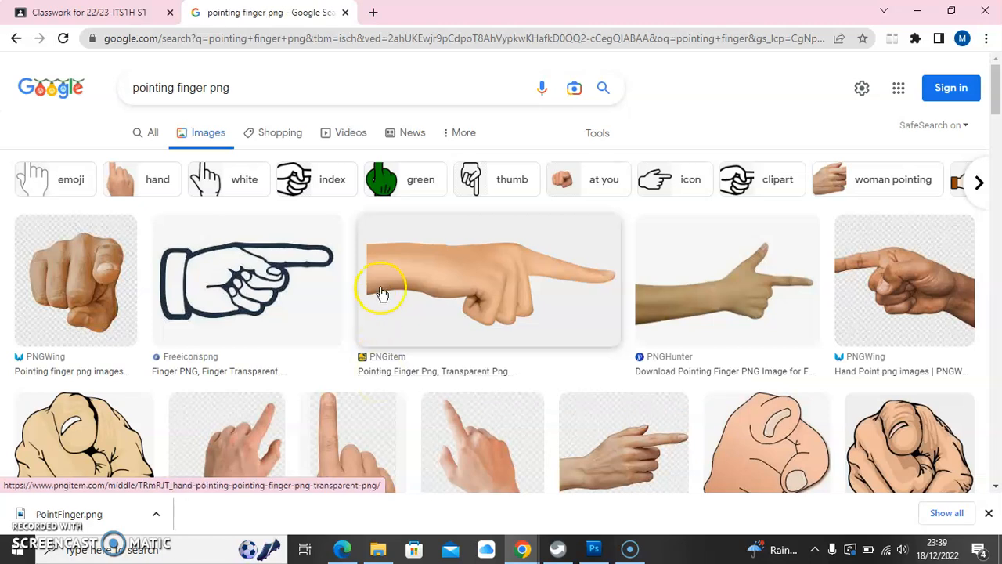
pyautogui.click(600, 131)
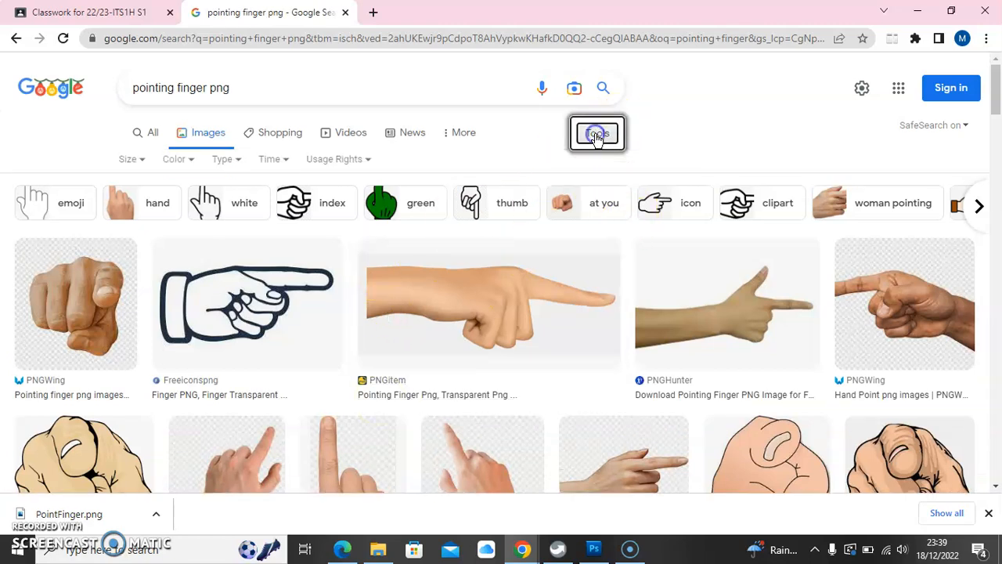
pyautogui.click(188, 160)
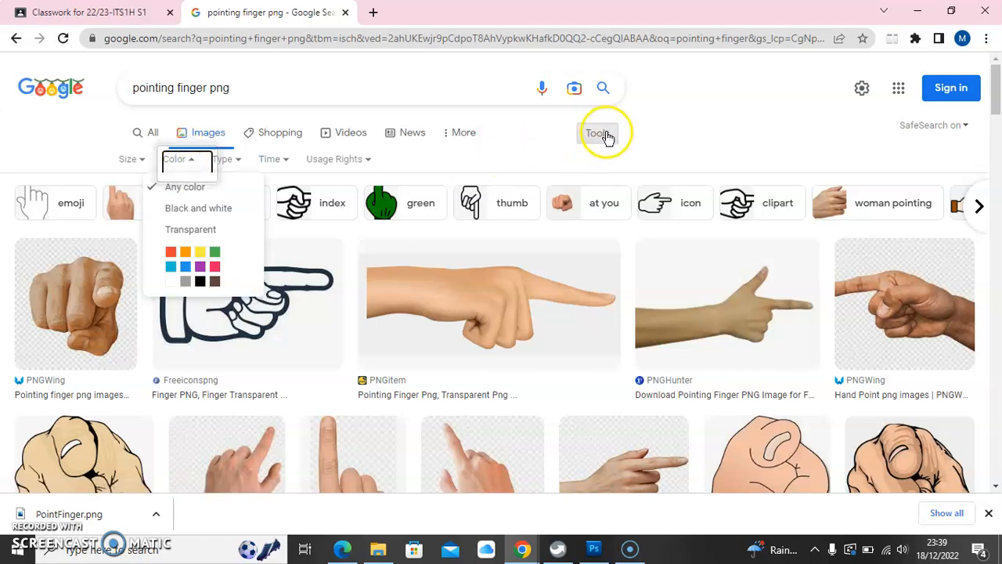
pyautogui.click(184, 229)
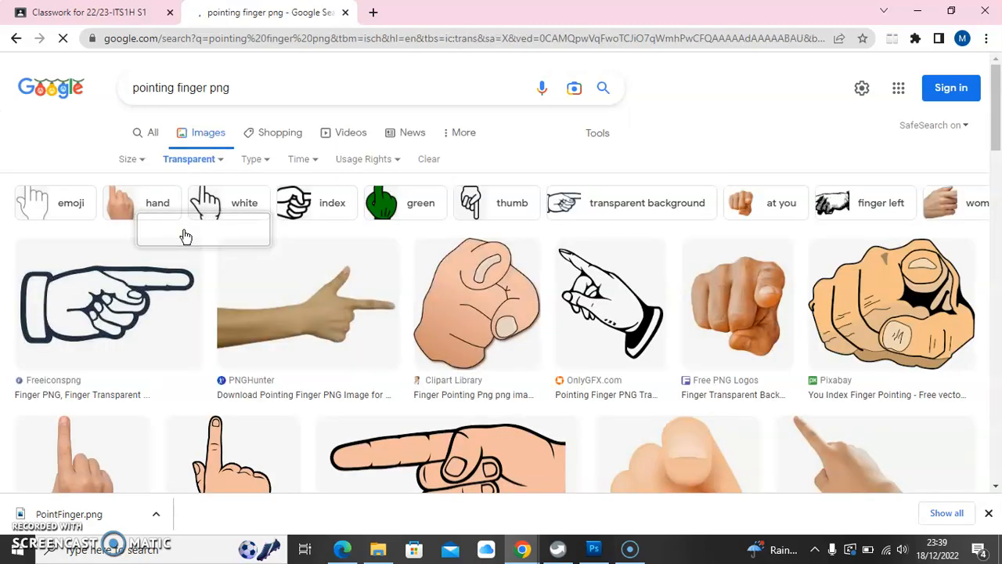
pyautogui.scroll(-3, 502, 336)
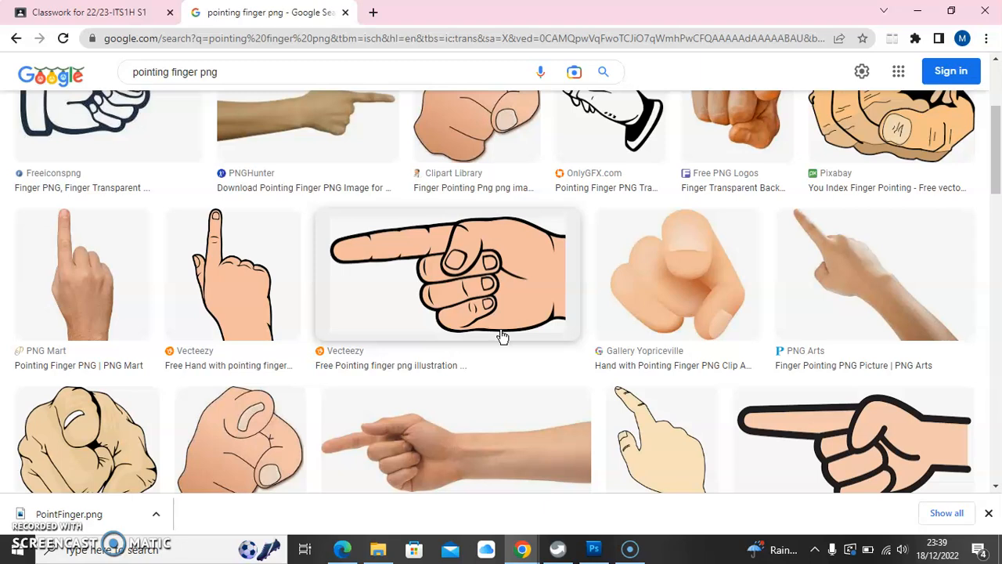
pyautogui.click(865, 286)
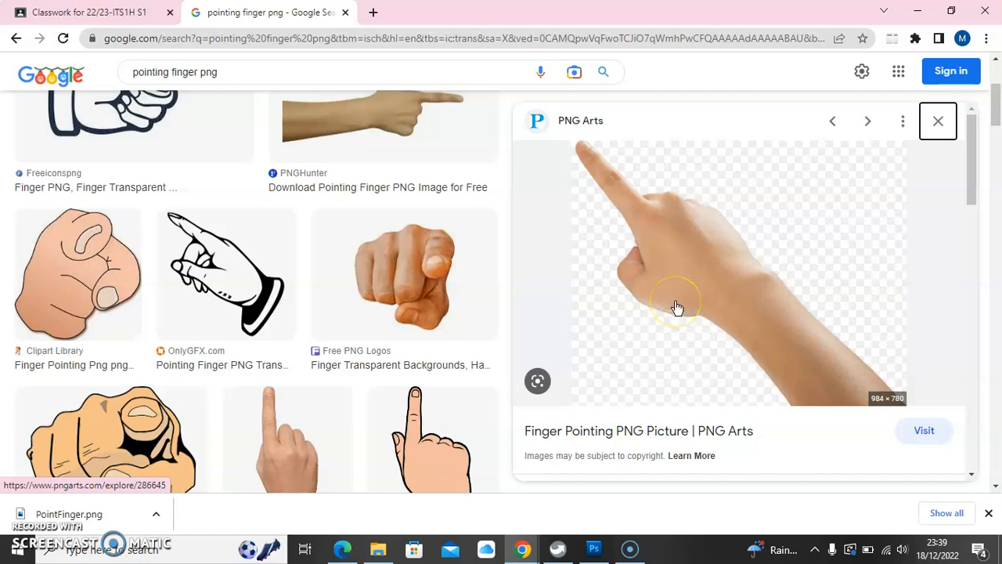
# Open PointFinger_JPG.jpg from the Classroom assignment's attachments and copy the image.
pyautogui.click(92, 12)
pyautogui.click(24, 72)
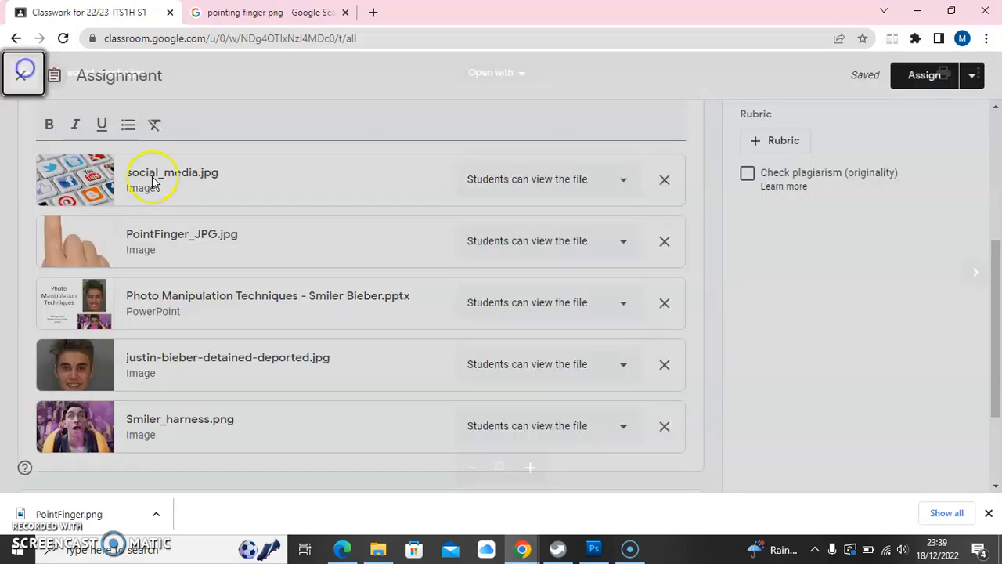
pyautogui.click(197, 240)
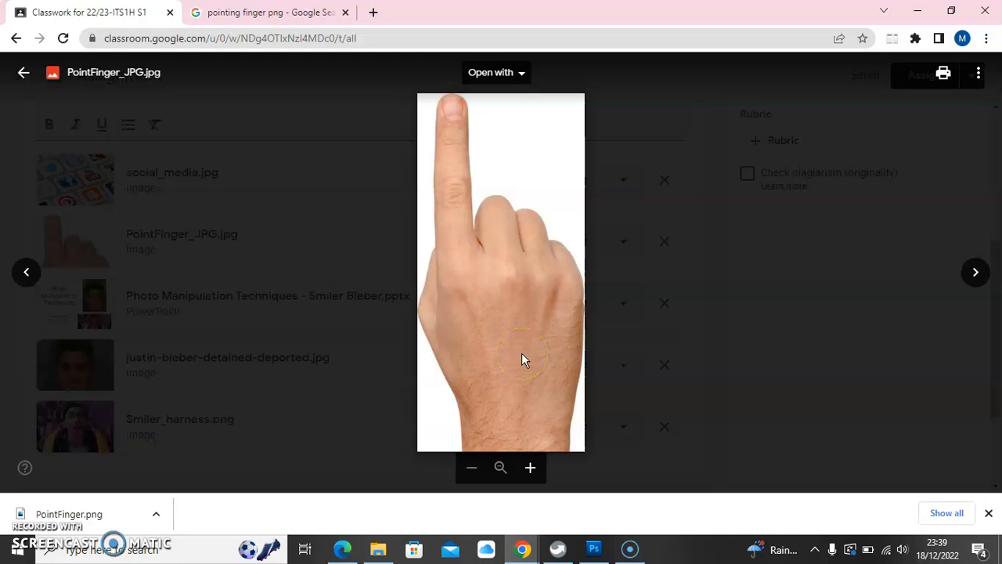
pyautogui.rightClick(498, 293)
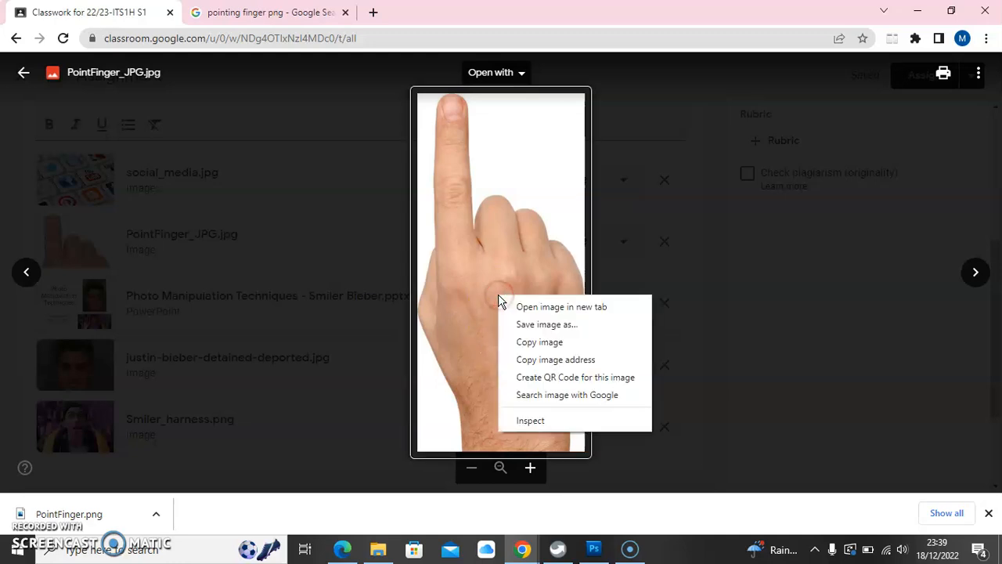
pyautogui.click(539, 342)
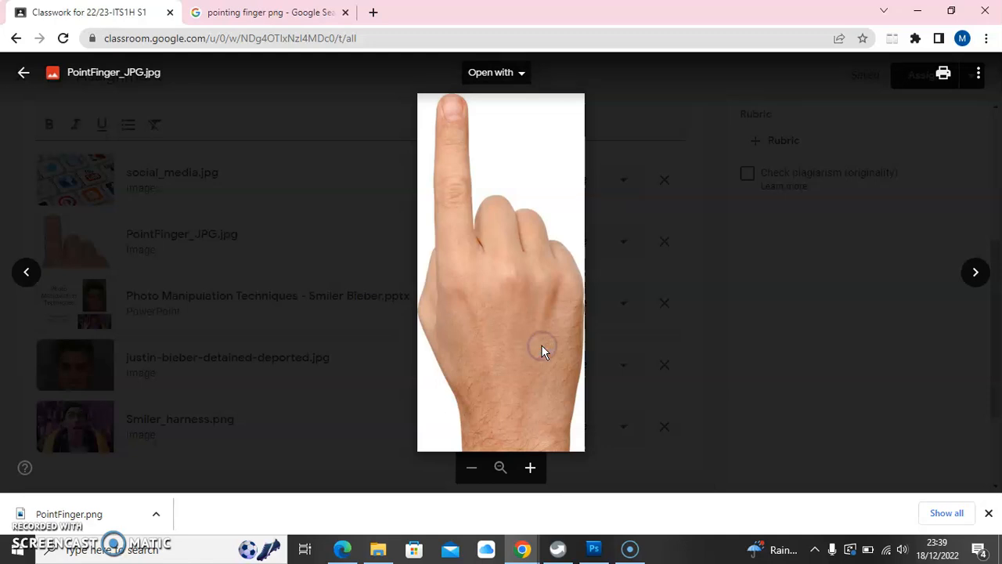
# Switch back to Photoshop and paste the copied pointing hand image above the Brightness/Contrast layer.
pyautogui.click(593, 548)
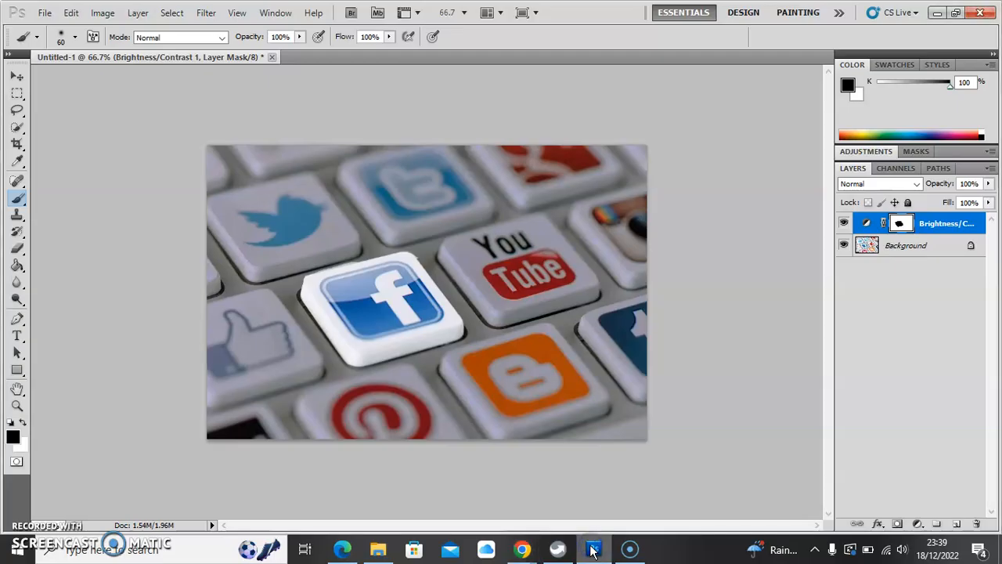
pyautogui.click(70, 12)
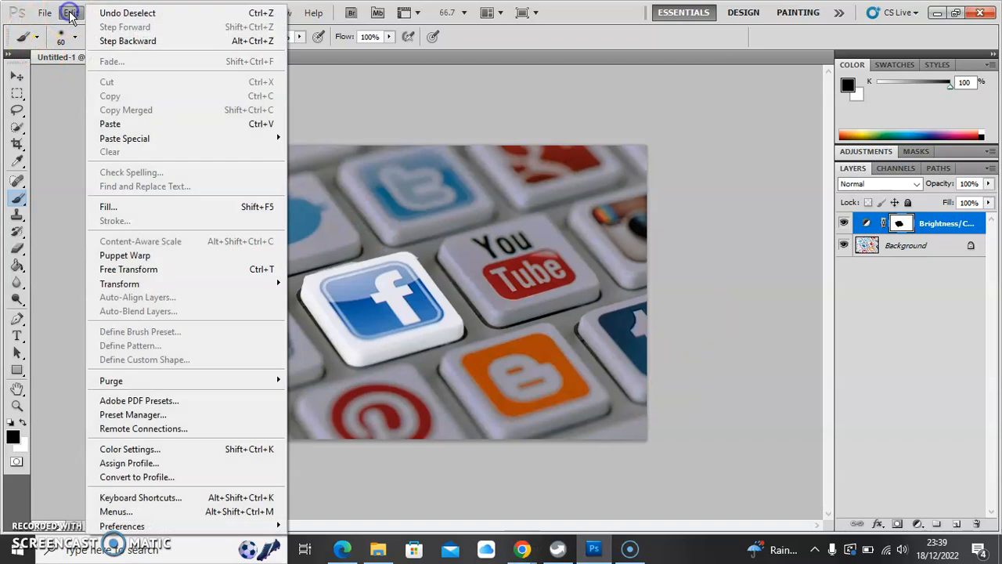
pyautogui.click(114, 124)
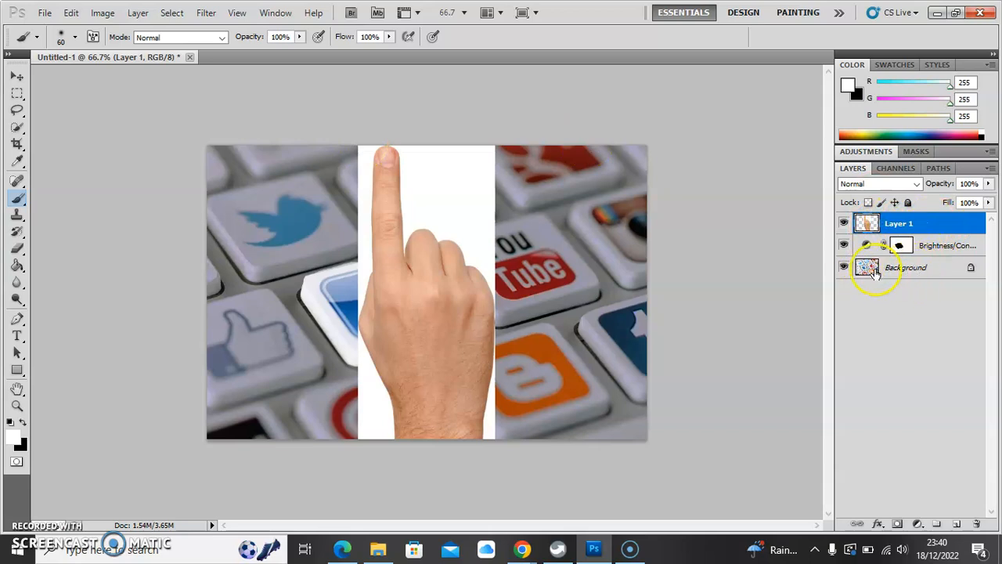
# Free Transform the pasted hand, widening it to about 136% and rotating it about -46° so the finger points toward the Facebook key.
pyautogui.click(16, 78)
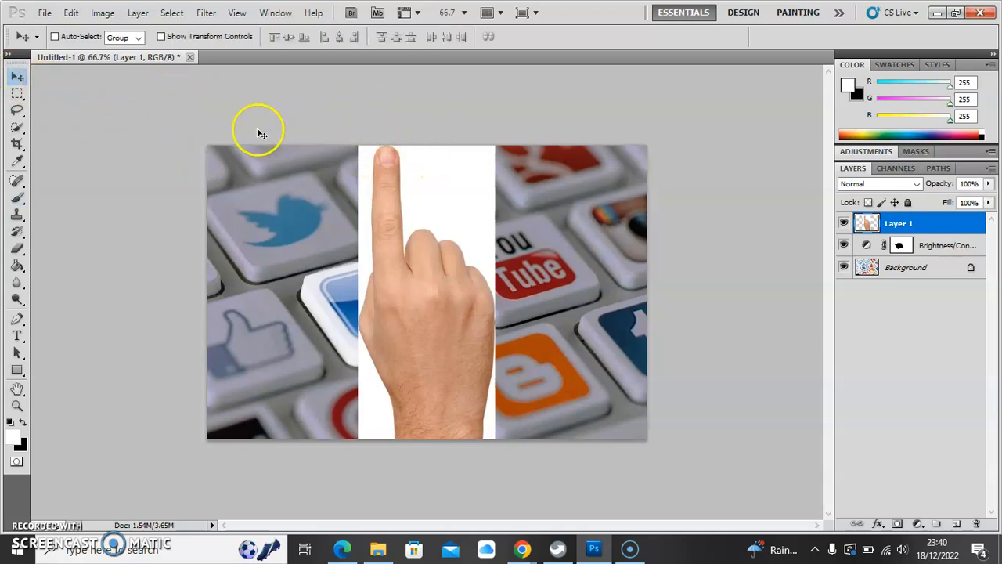
pyautogui.click(72, 13)
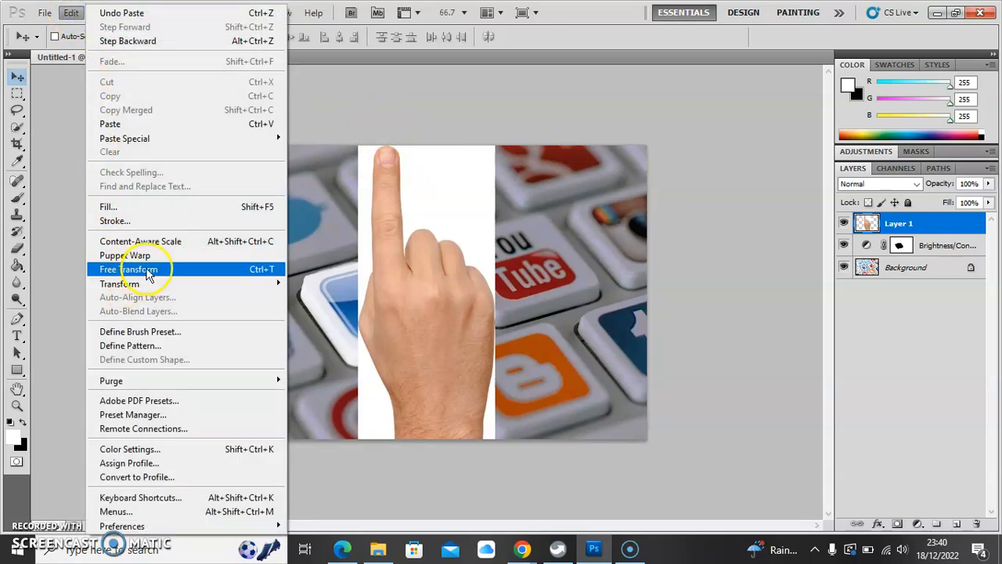
pyautogui.click(141, 269)
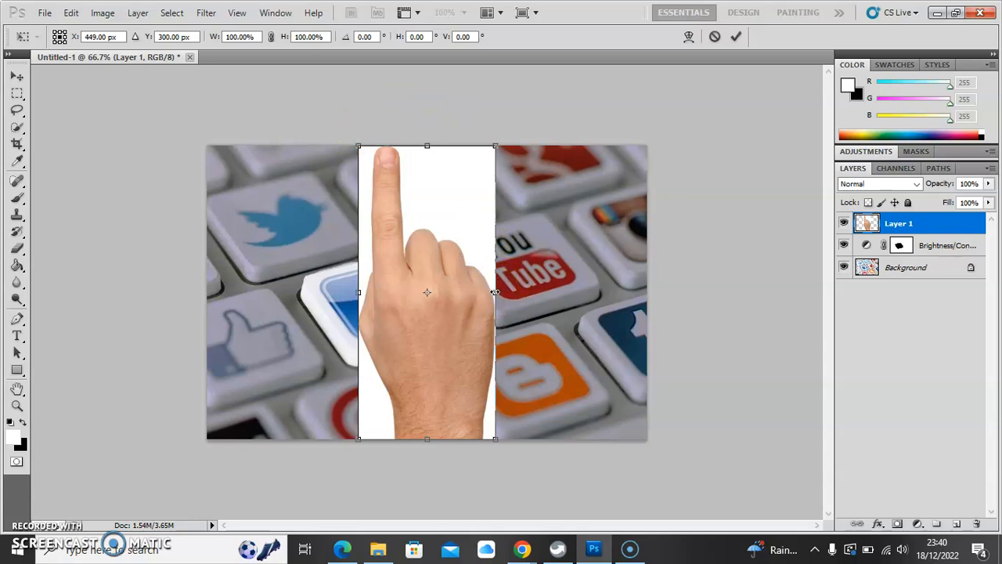
pyautogui.moveTo(495, 293); pyautogui.dragTo(543, 298)
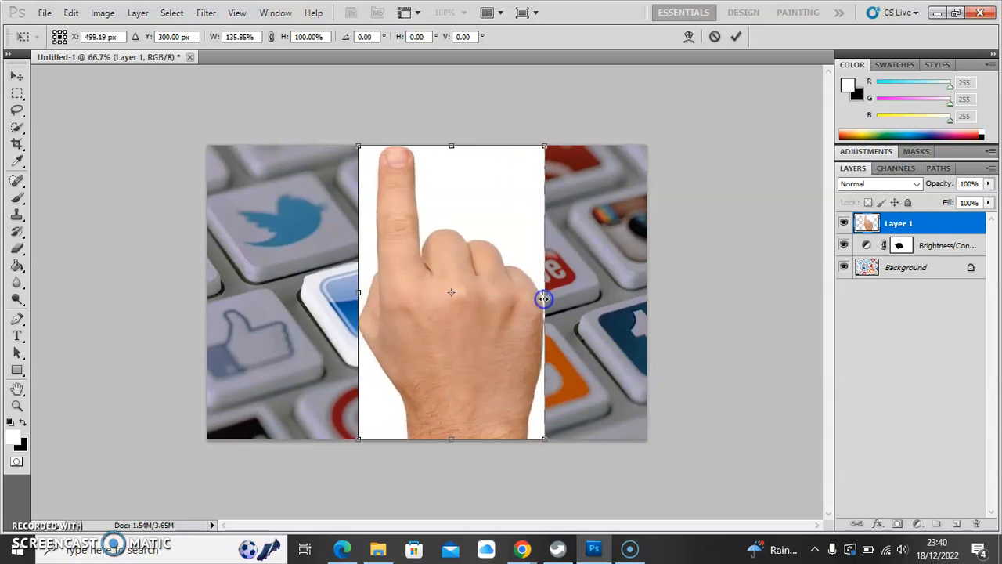
pyautogui.click(418, 185)
pyautogui.moveTo(349, 135); pyautogui.dragTo(223, 251)
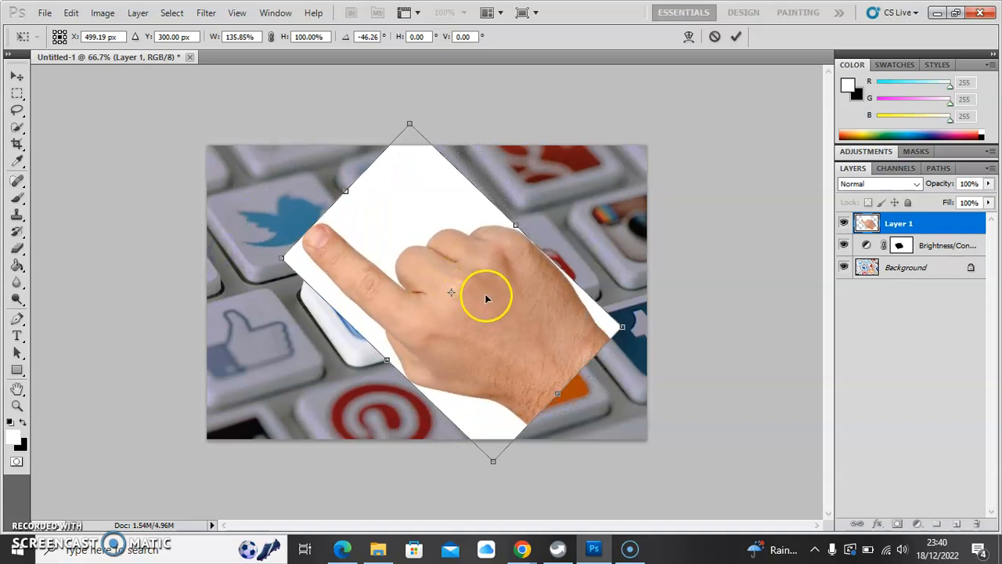
# Move the rotated hand so its fingertip rests on the Facebook key, and apply the transformation.
pyautogui.moveTo(485, 296); pyautogui.dragTo(548, 350)
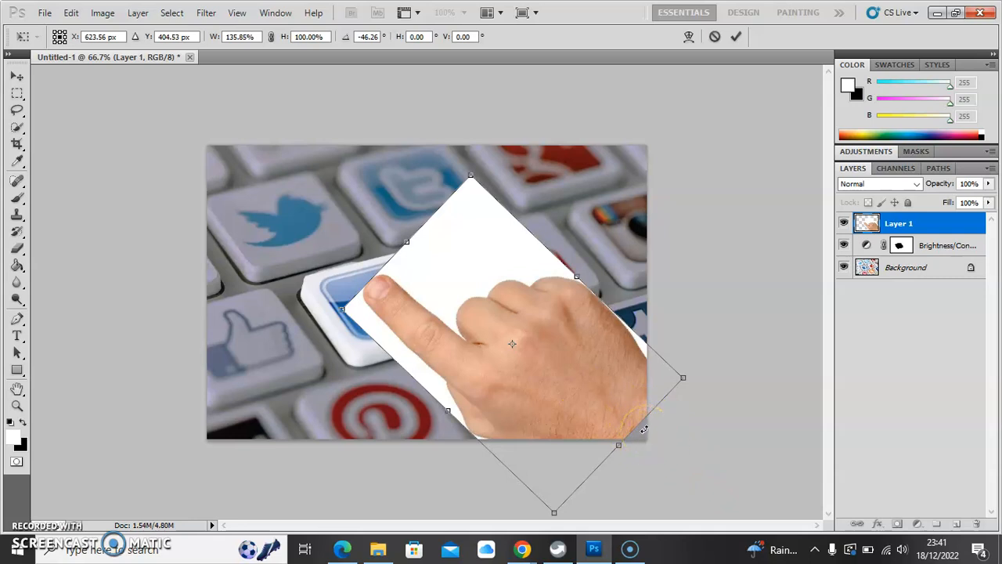
pyautogui.moveTo(523, 354); pyautogui.dragTo(538, 364)
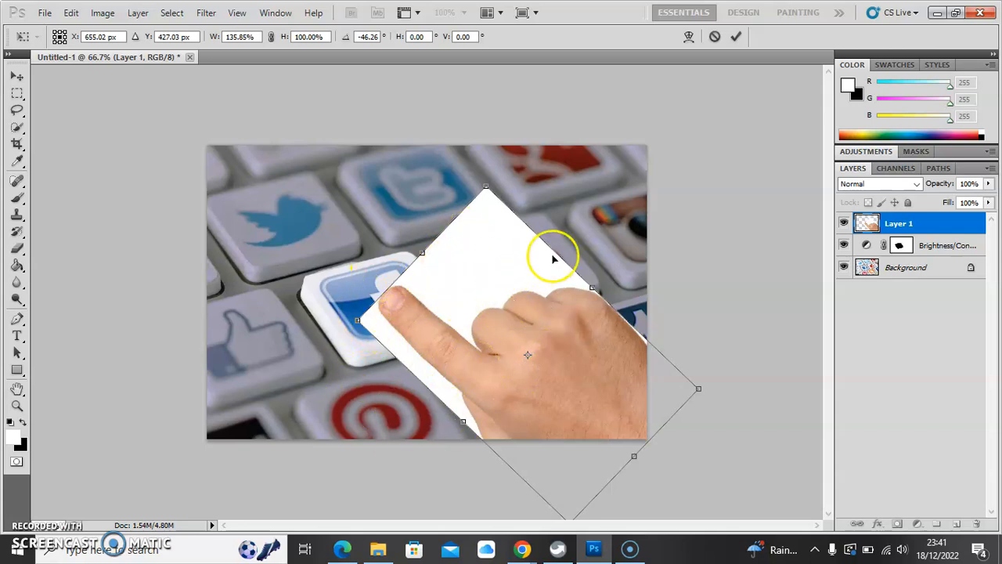
pyautogui.click(738, 38)
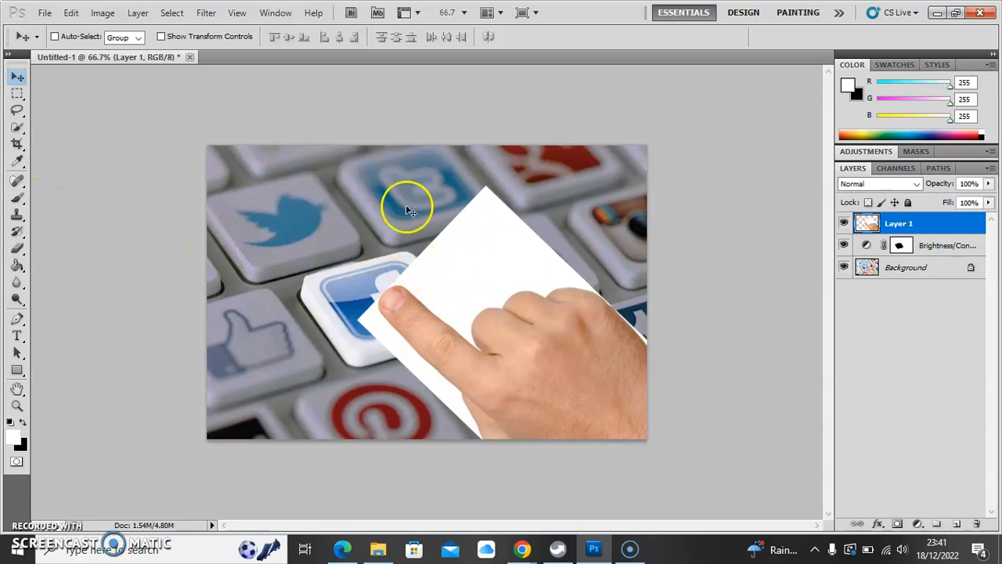
# Switch to the Magic Wand tool and test it on the skin of the hand at a tolerance of 20.
pyautogui.click(20, 125)
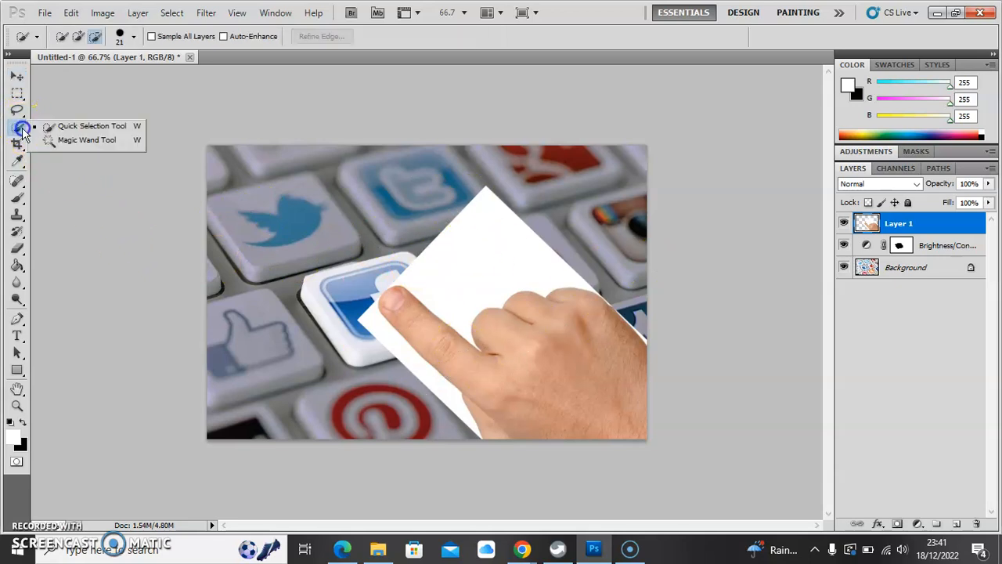
pyautogui.click(84, 139)
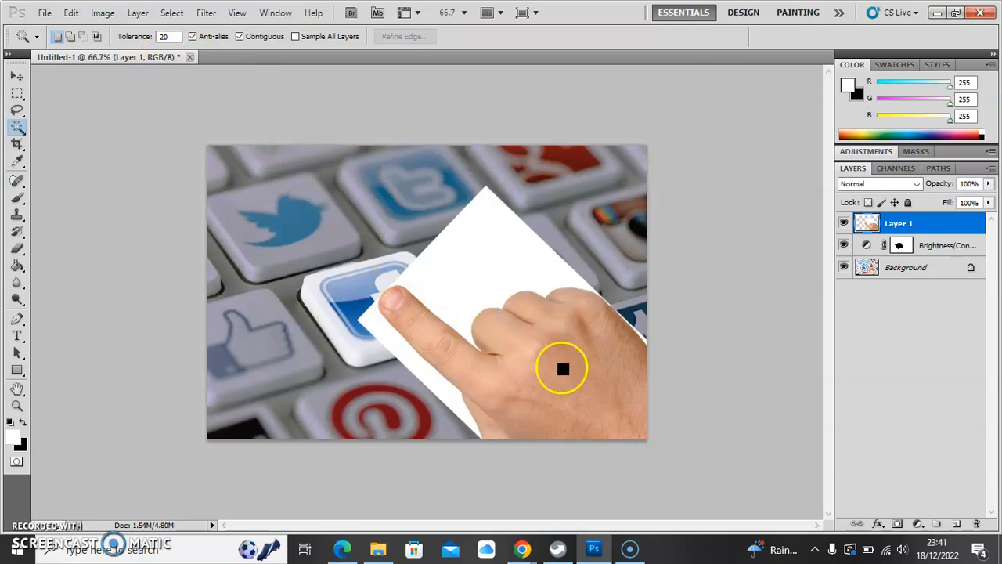
pyautogui.click(523, 351)
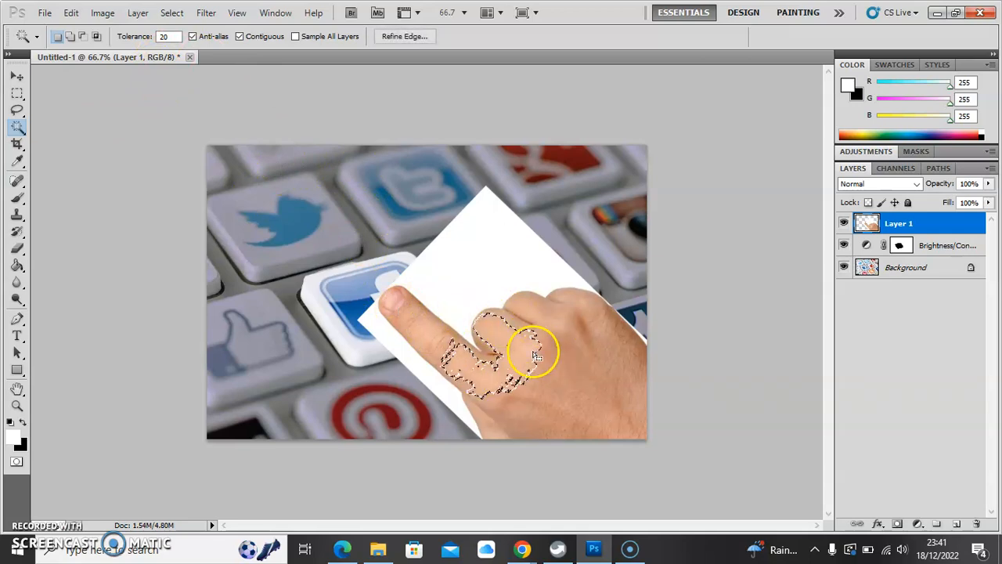
# Set the Magic Wand tolerance to 50 and select the hand.
pyautogui.click(170, 36)
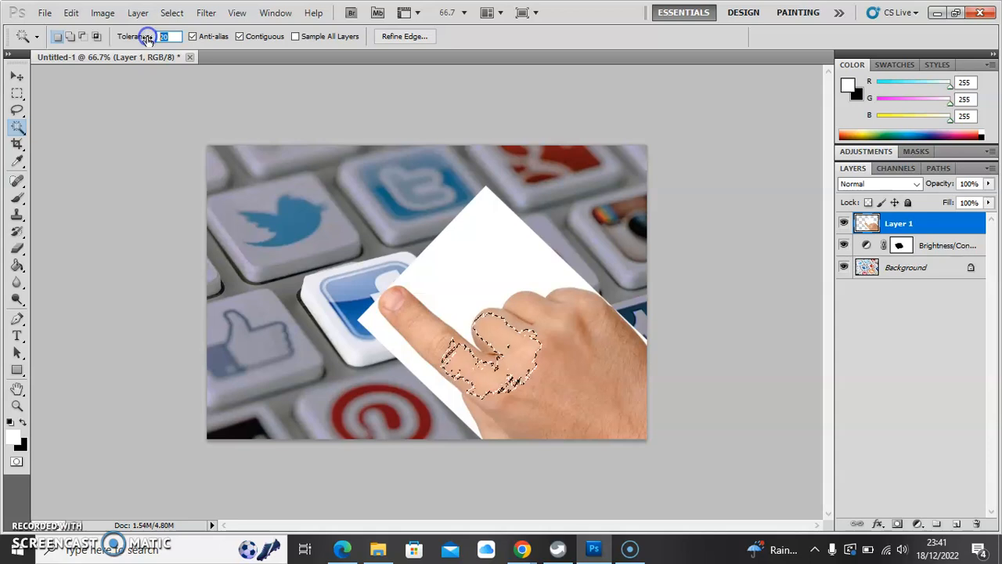
pyautogui.write('50')
pyautogui.click(588, 384)
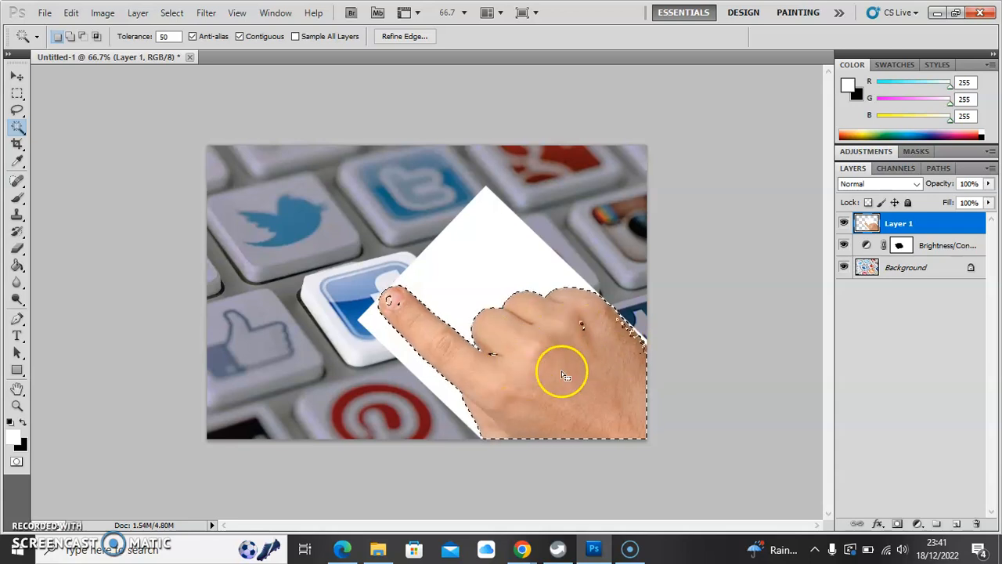
# Lower the Magic Wand tolerance to 10 and test it on different parts of the hand.
pyautogui.click(166, 36)
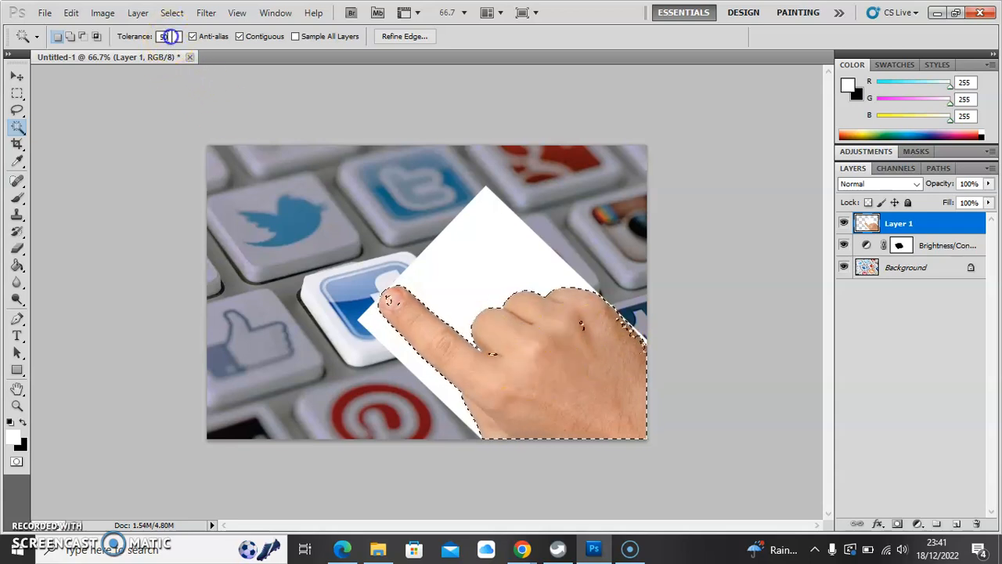
pyautogui.write('10')
pyautogui.click(534, 347)
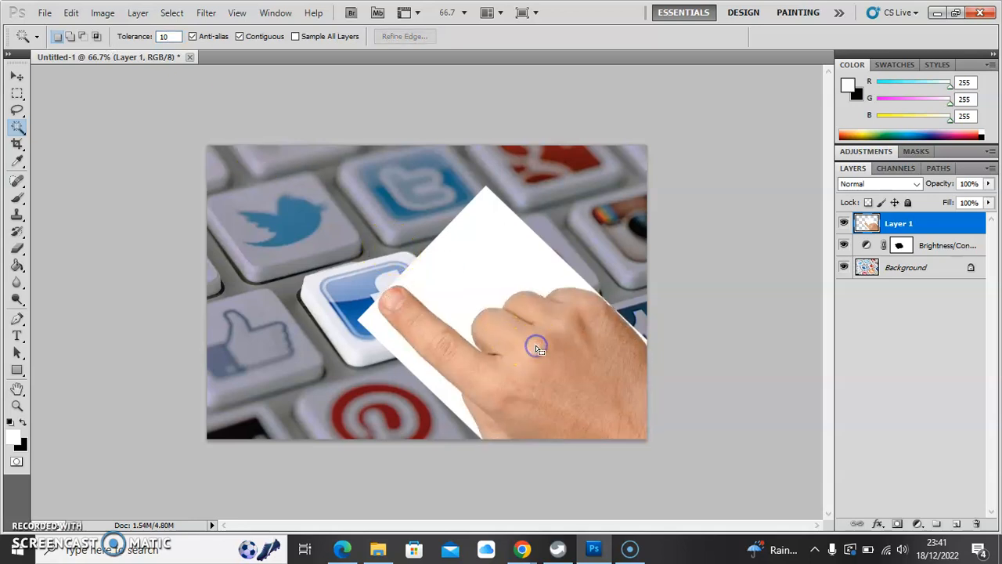
pyautogui.click(512, 335)
pyautogui.click(562, 338)
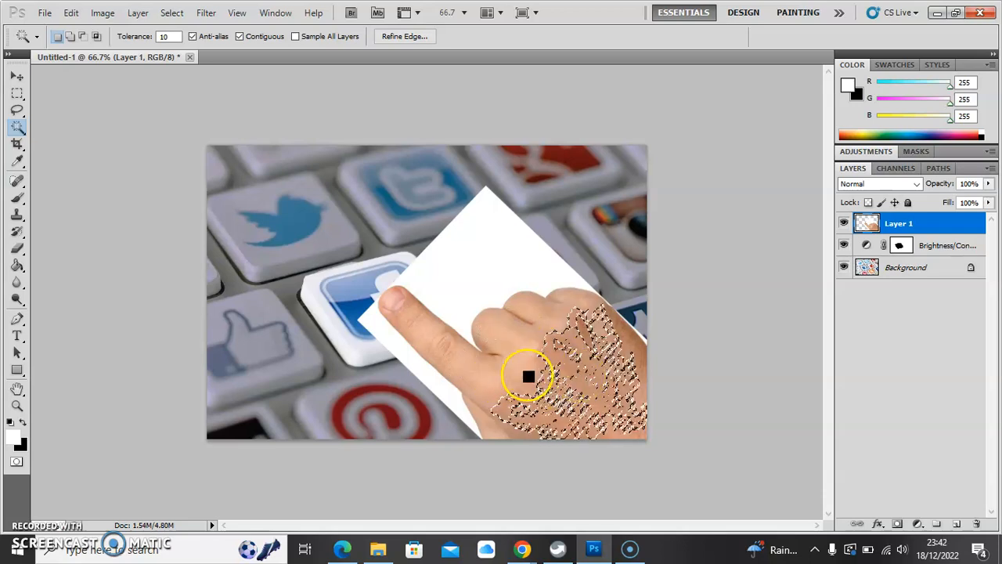
# Select the white background on both sides of the hand with the Magic Wand, delete it, and deselect.
pyautogui.click(487, 265)
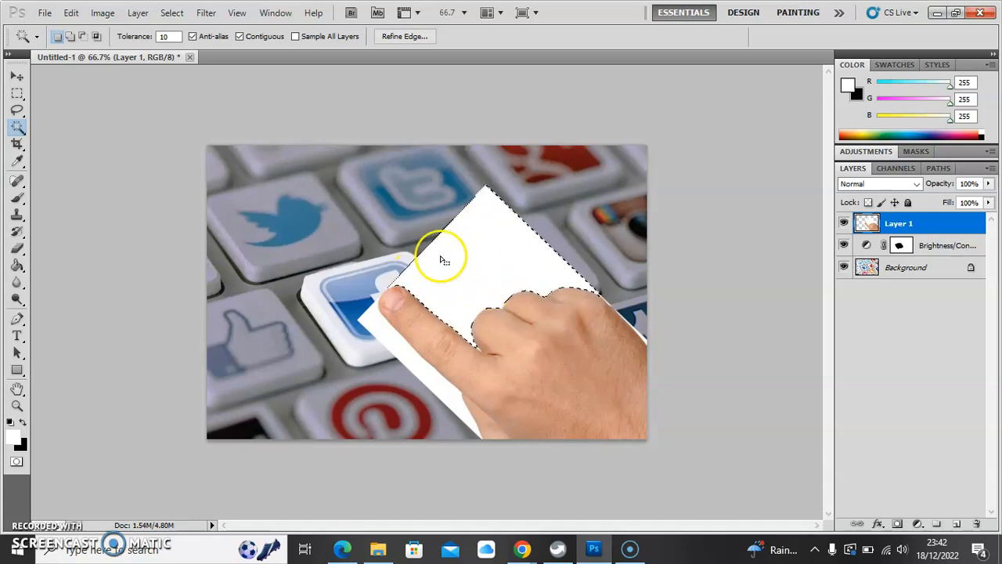
pyautogui.keyDown('shift'); pyautogui.click(405, 350); pyautogui.keyUp('shift')
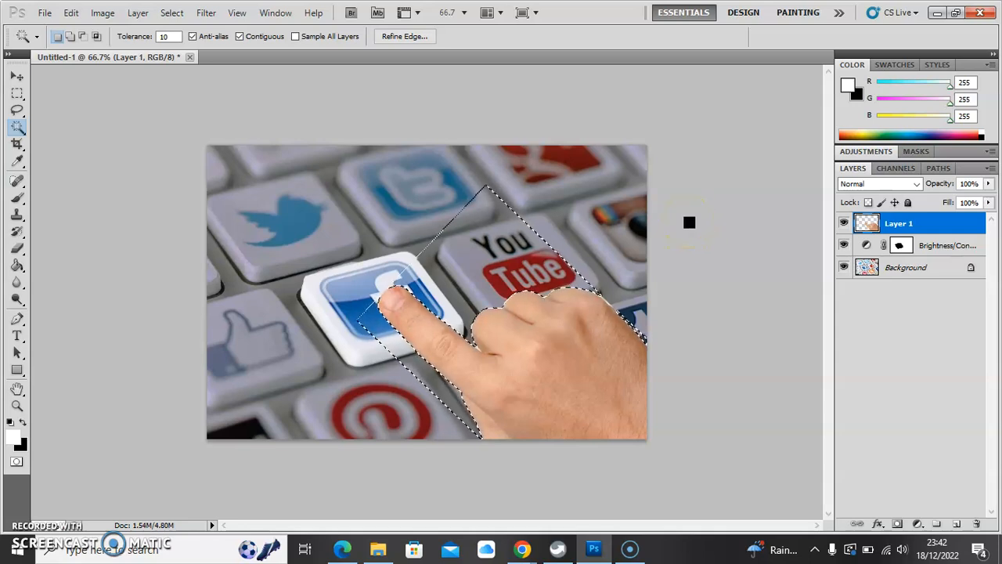
pyautogui.click(171, 13)
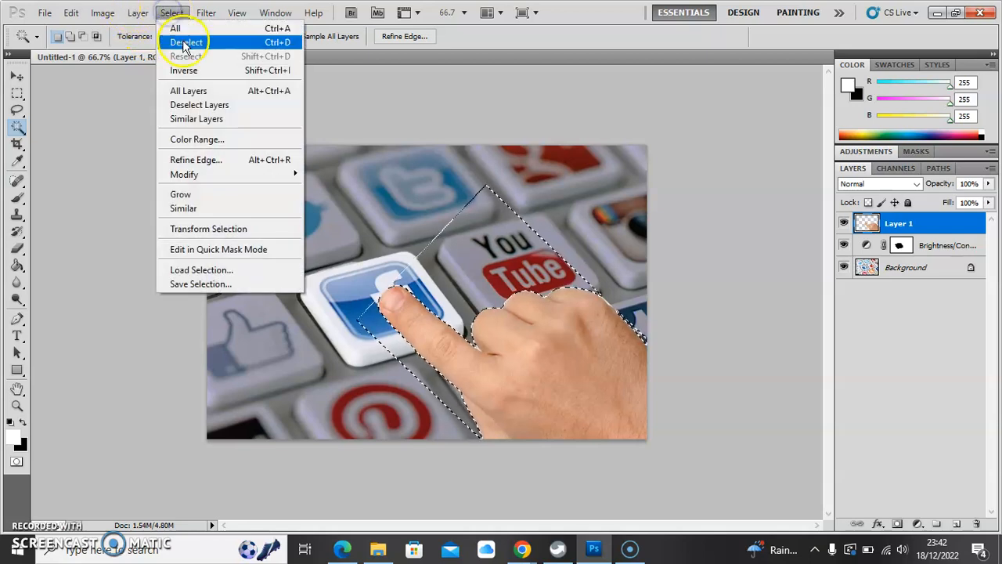
pyautogui.click(185, 44)
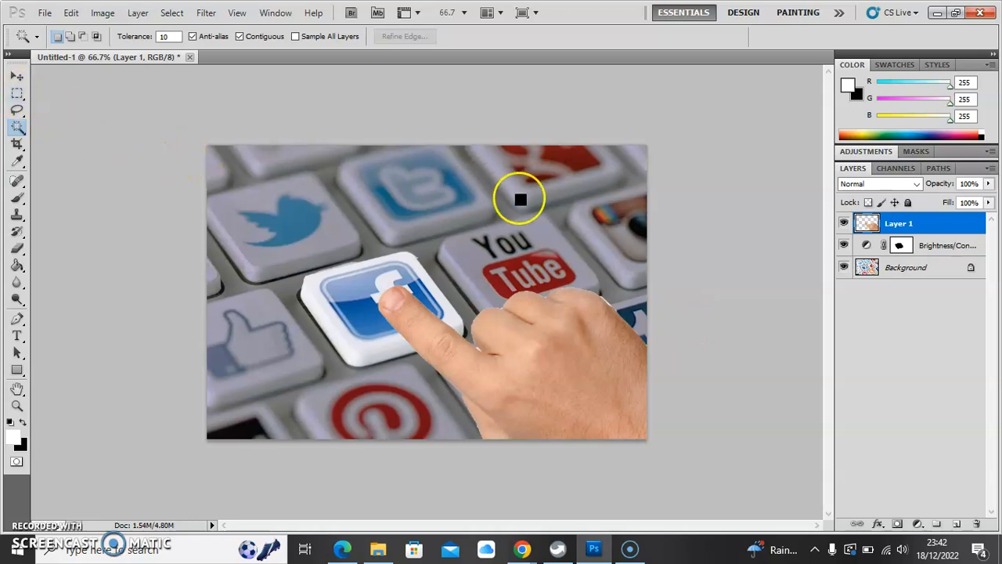
# Select the empty area around the hand and invert the selection so that it covers only the hand.
pyautogui.click(589, 190)
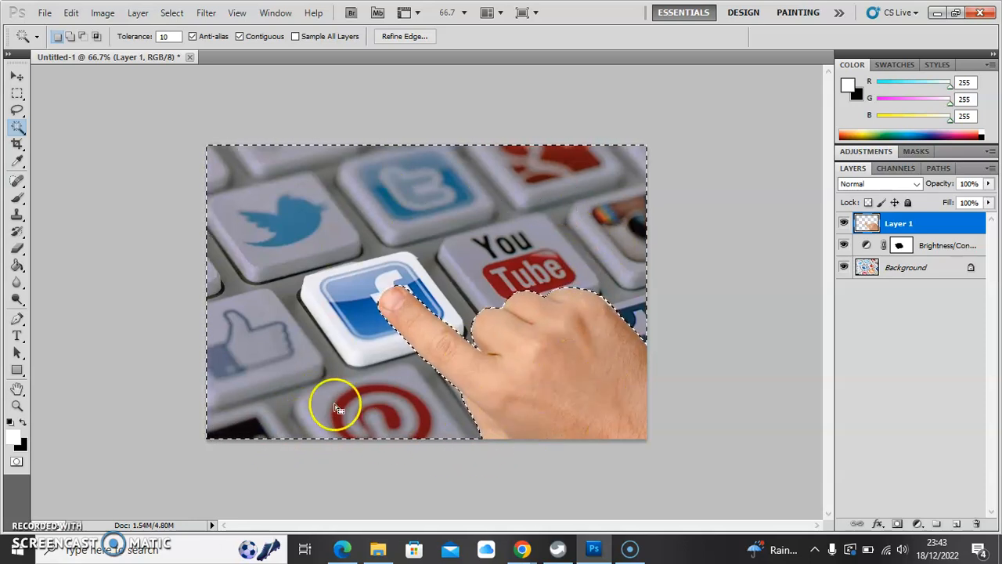
pyautogui.click(174, 13)
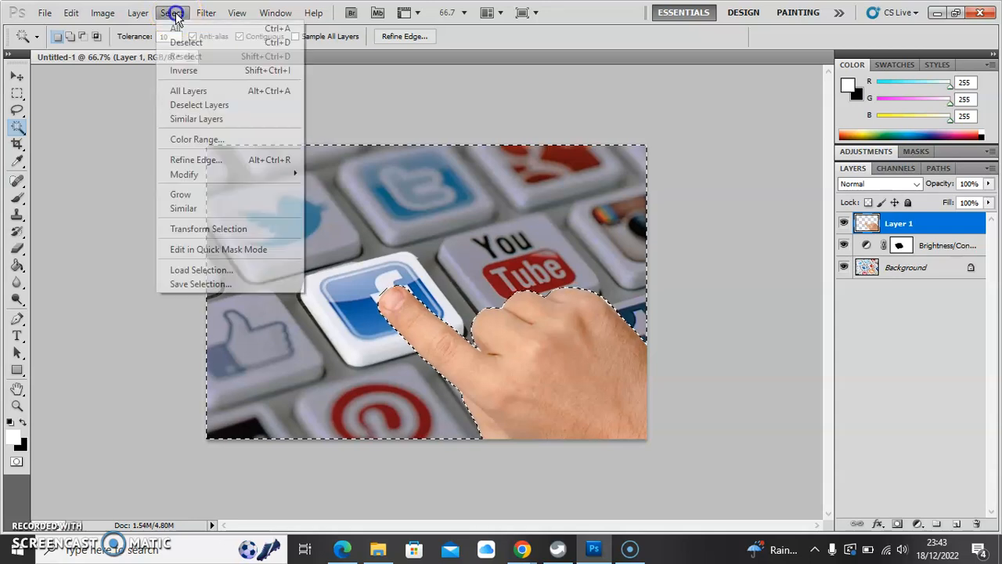
pyautogui.click(197, 70)
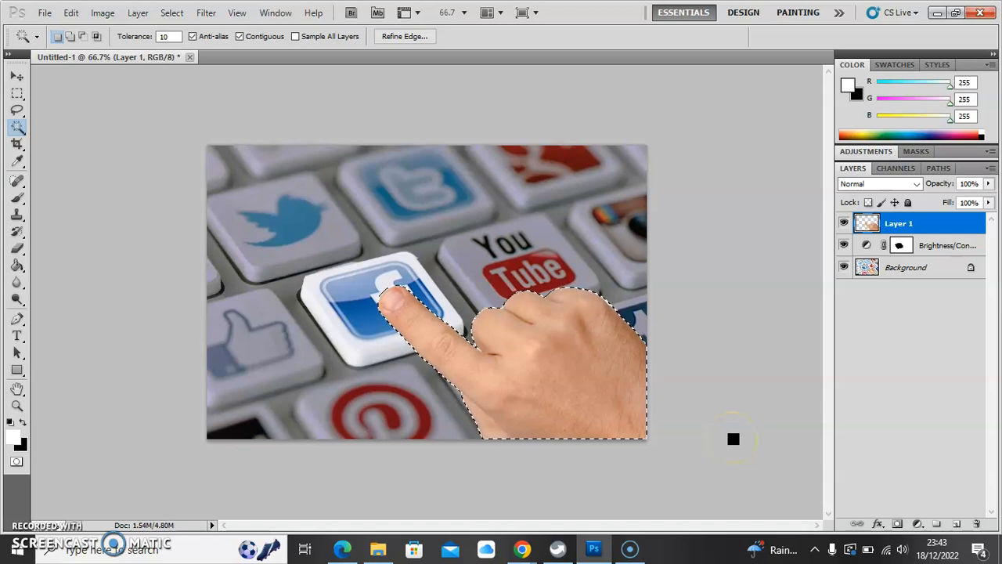
# Add a Hue/Saturation adjustment to the selected hand with Hue +103, Saturation +57 and Lightness -23.
pyautogui.click(860, 151)
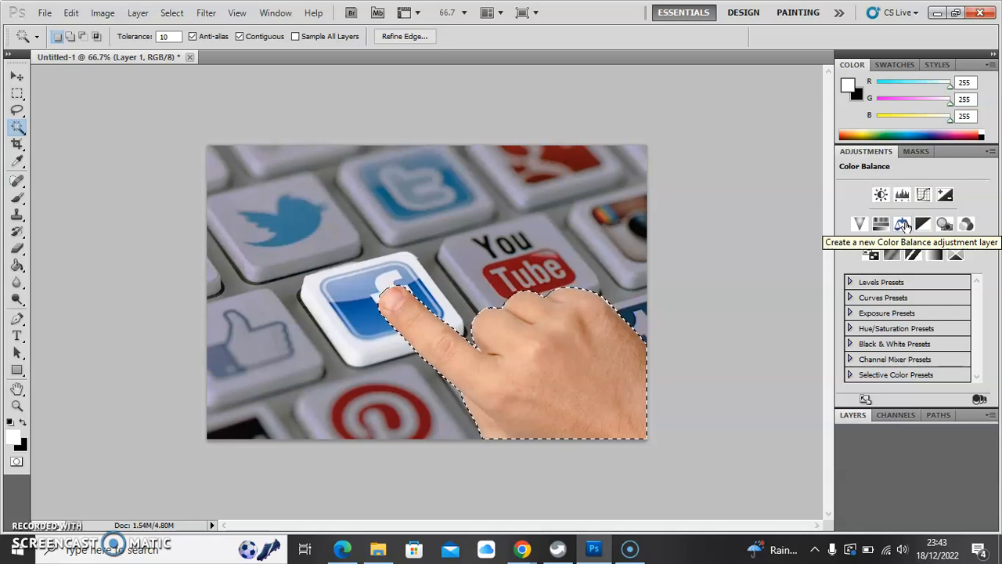
pyautogui.click(873, 228)
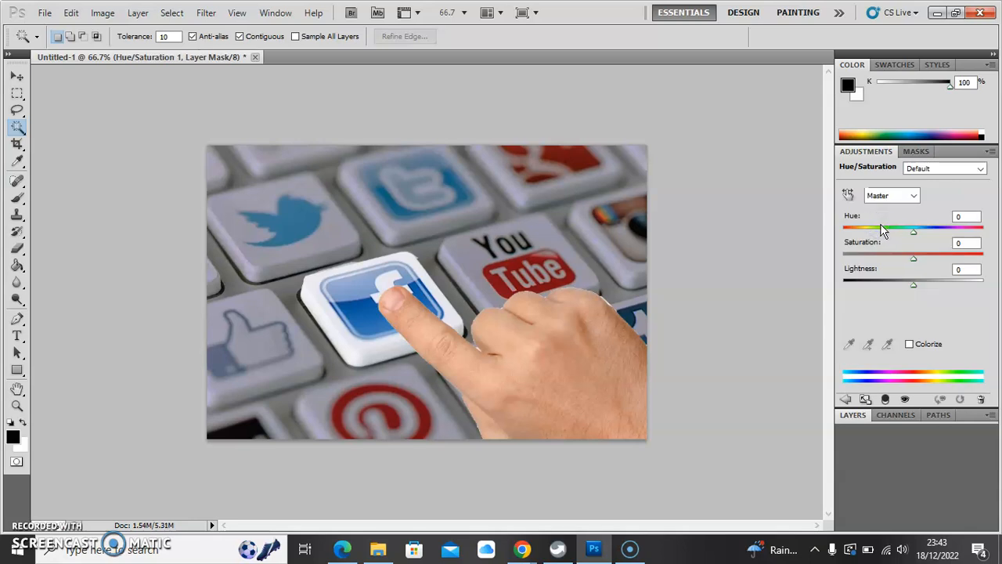
pyautogui.moveTo(914, 235); pyautogui.dragTo(962, 233)
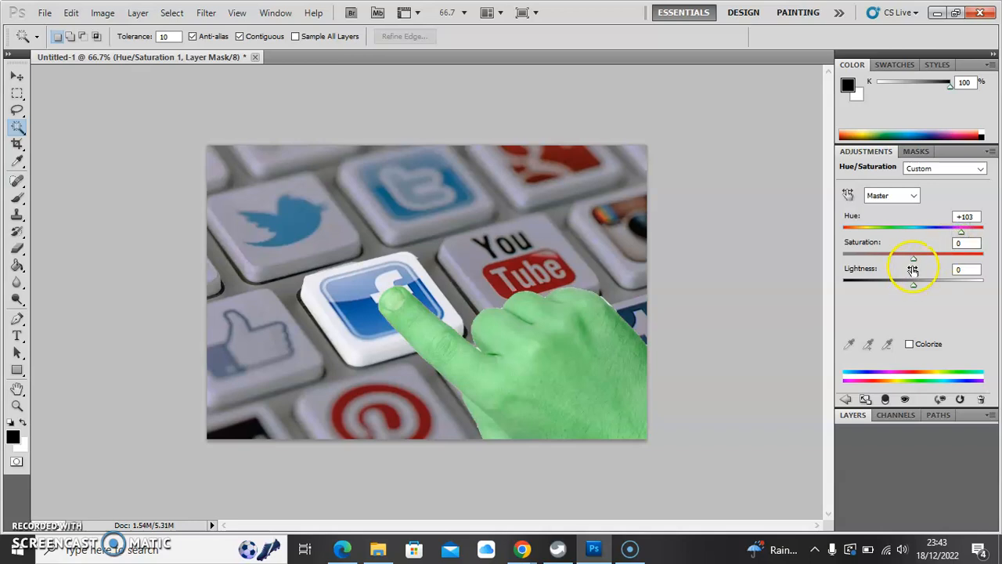
pyautogui.moveTo(914, 258); pyautogui.dragTo(955, 260)
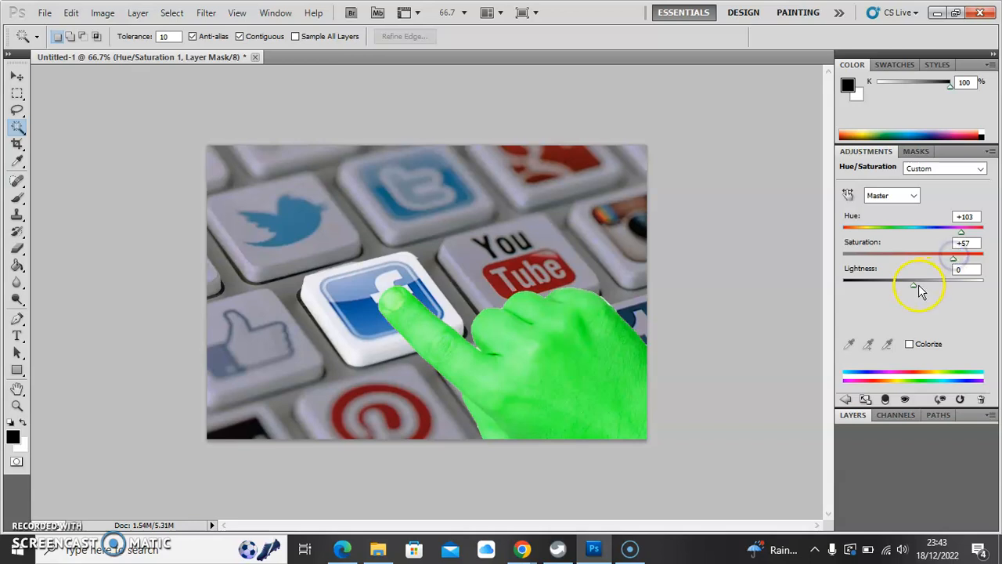
pyautogui.moveTo(915, 287)
pyautogui.mouseDown()
pyautogui.moveTo(891, 288)
pyautogui.moveTo(899, 290)
pyautogui.mouseUp()
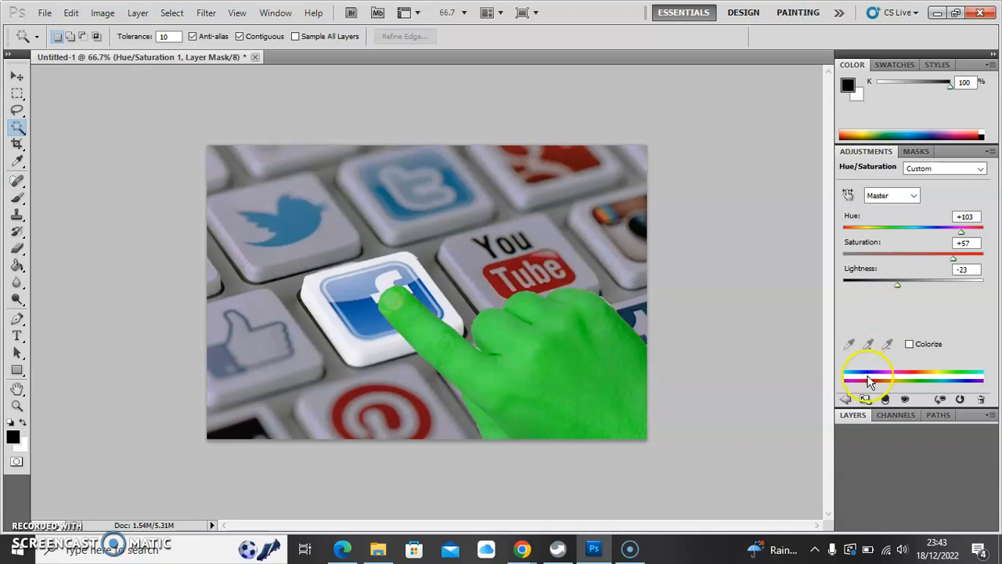
pyautogui.click(846, 400)
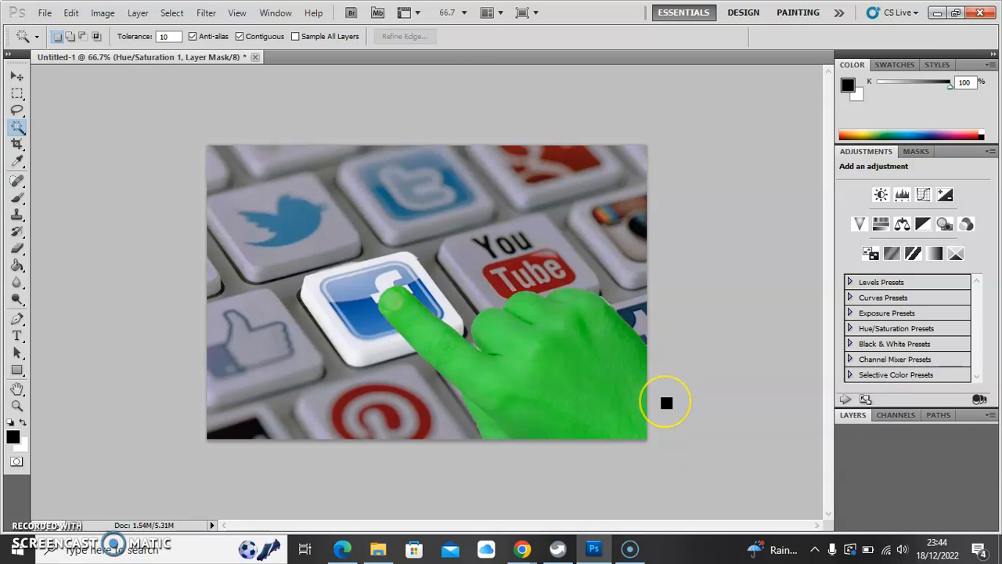
# Add a Levels adjustment with input shadows 113 and highlights 223, clipped to the layer below so it affects only the hand.
pyautogui.click(902, 196)
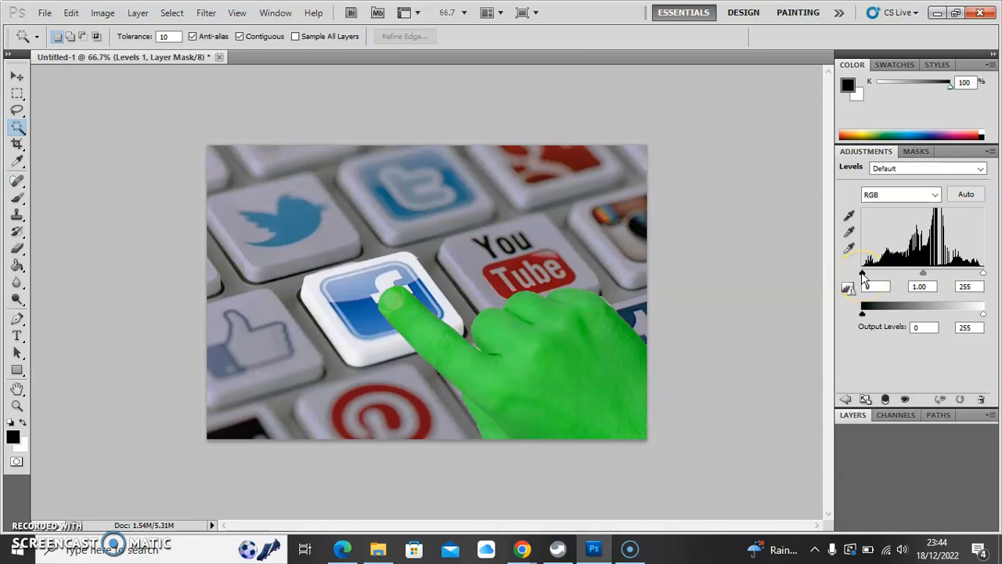
pyautogui.moveTo(862, 272); pyautogui.dragTo(915, 274)
pyautogui.moveTo(983, 278); pyautogui.dragTo(942, 271)
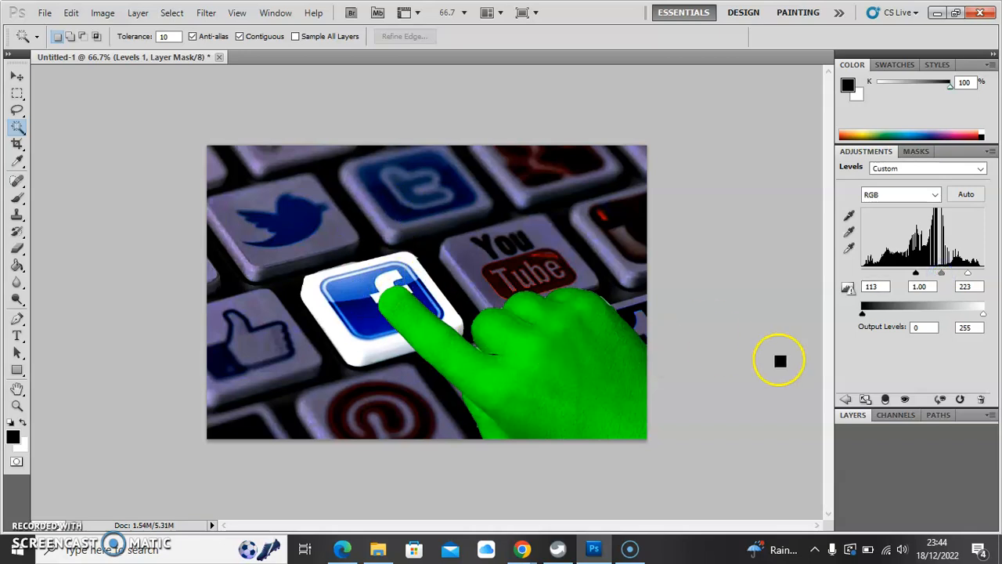
pyautogui.click(886, 400)
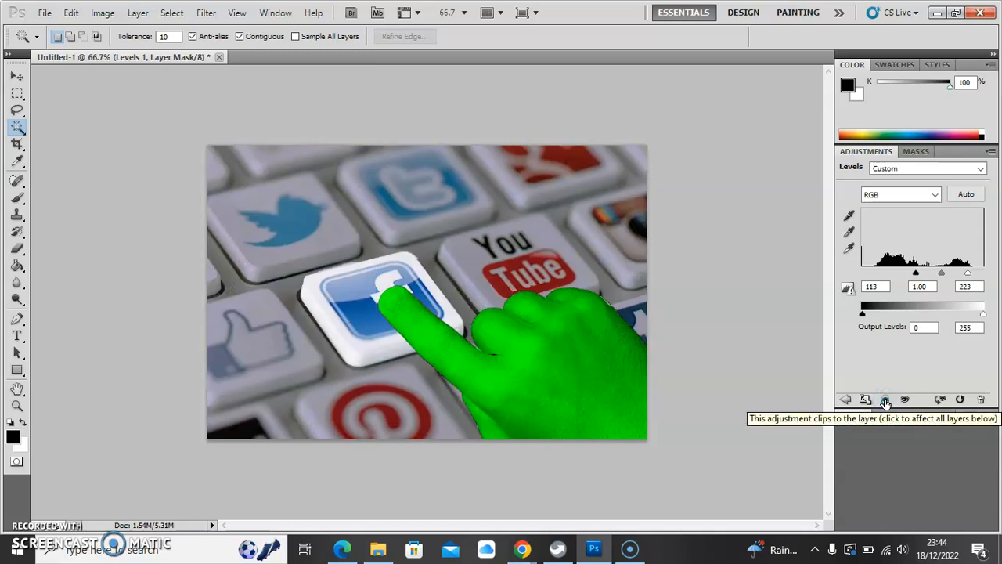
pyautogui.click(886, 402)
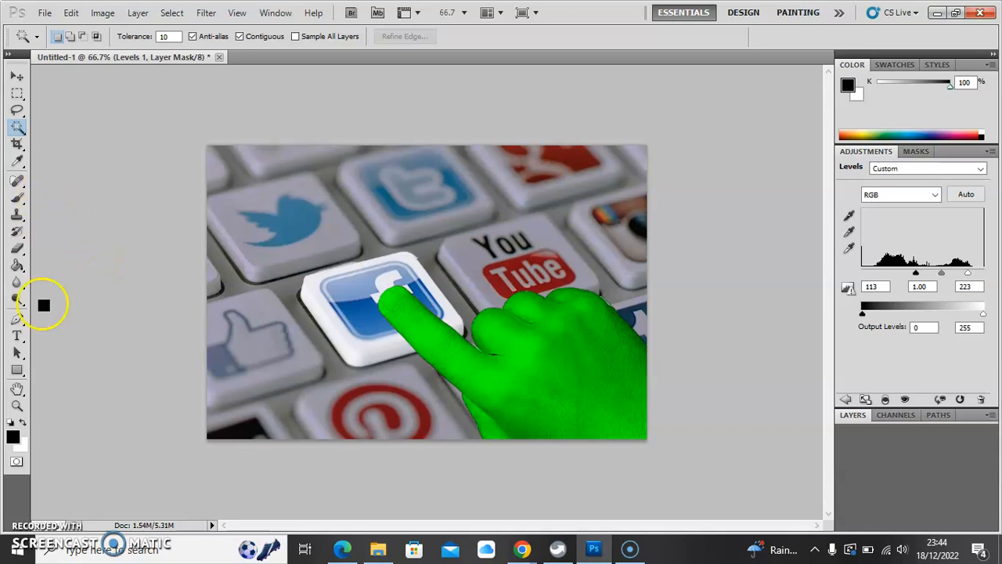
# Create a text box across the upper part of the image and enter "Hulk Like Facebook".
pyautogui.click(19, 337)
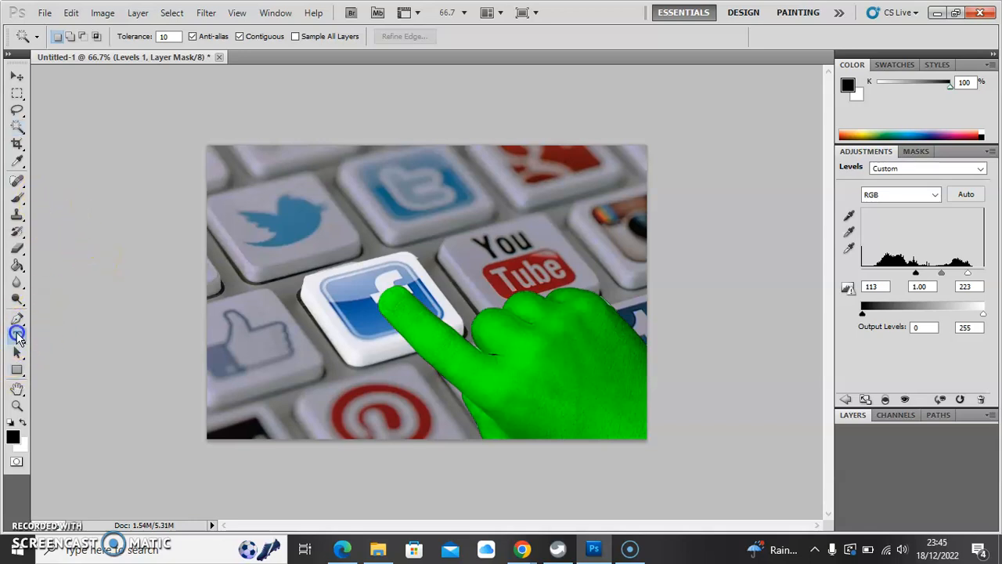
pyautogui.moveTo(231, 153); pyautogui.dragTo(510, 214)
pyautogui.moveTo(637, 258); pyautogui.dragTo(635, 255)
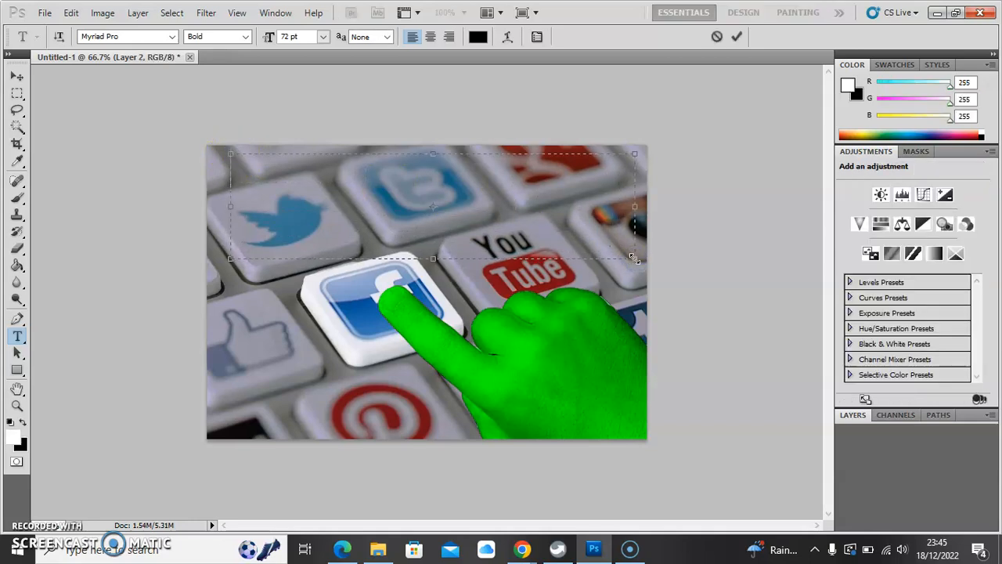
pyautogui.write('Hulk Like Fac')
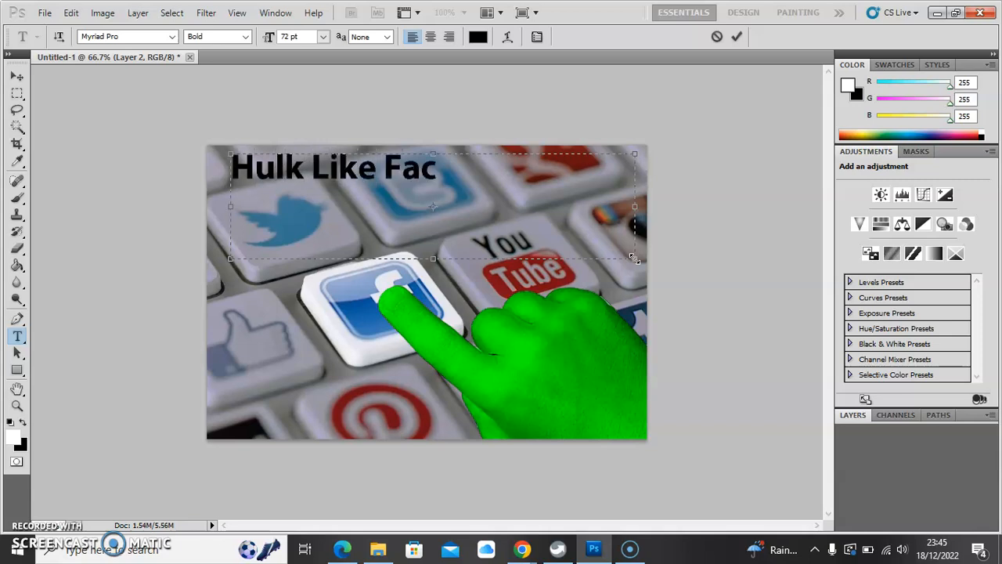
pyautogui.write('ebook')
# Select the whole heading text and set its font size to 90 pt.
pyautogui.click(535, 192)
pyautogui.moveTo(553, 183); pyautogui.dragTo(172, 164)
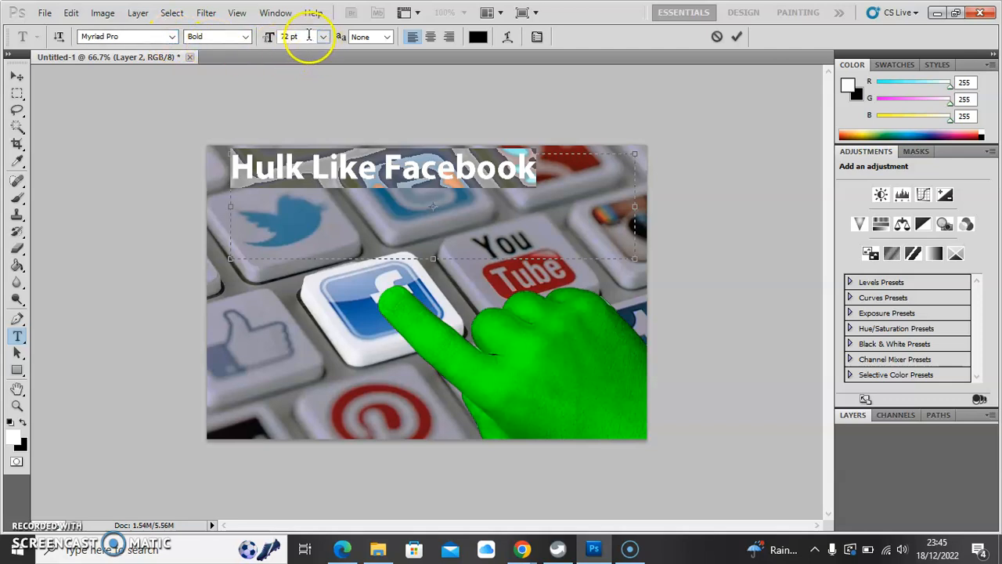
pyautogui.click(266, 38)
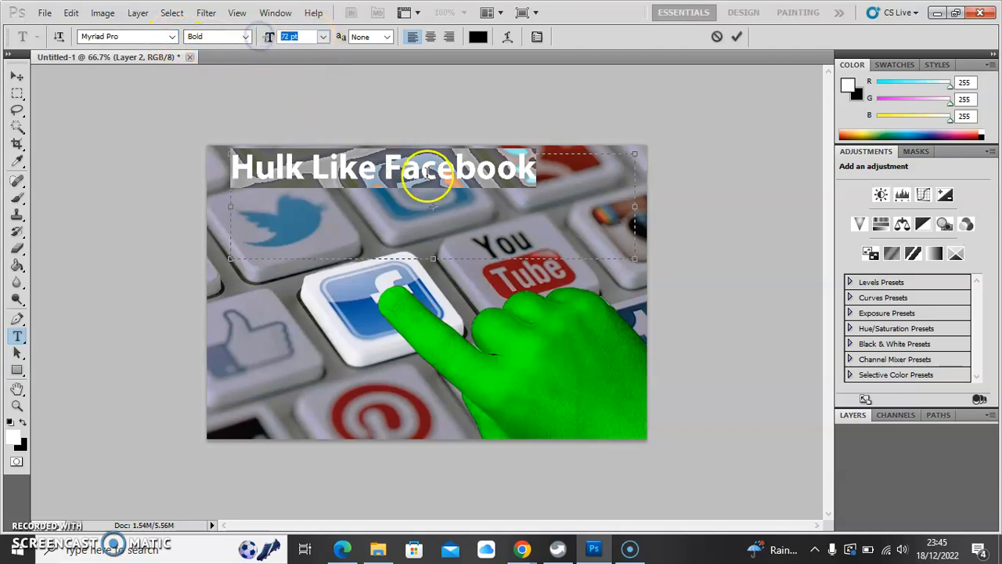
pyautogui.write('90')
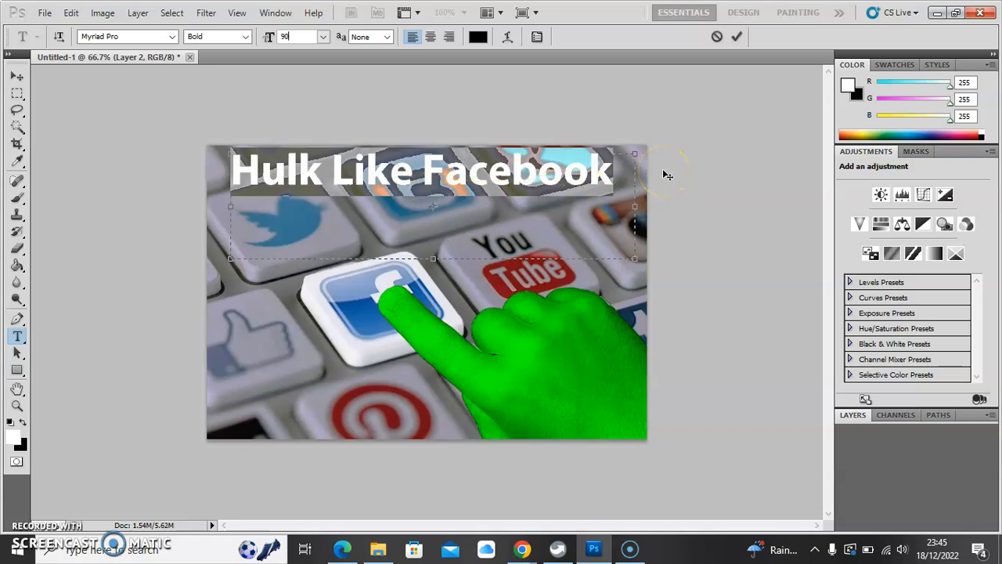
# Change the heading's text colour to dark green 003300.
pyautogui.click(478, 37)
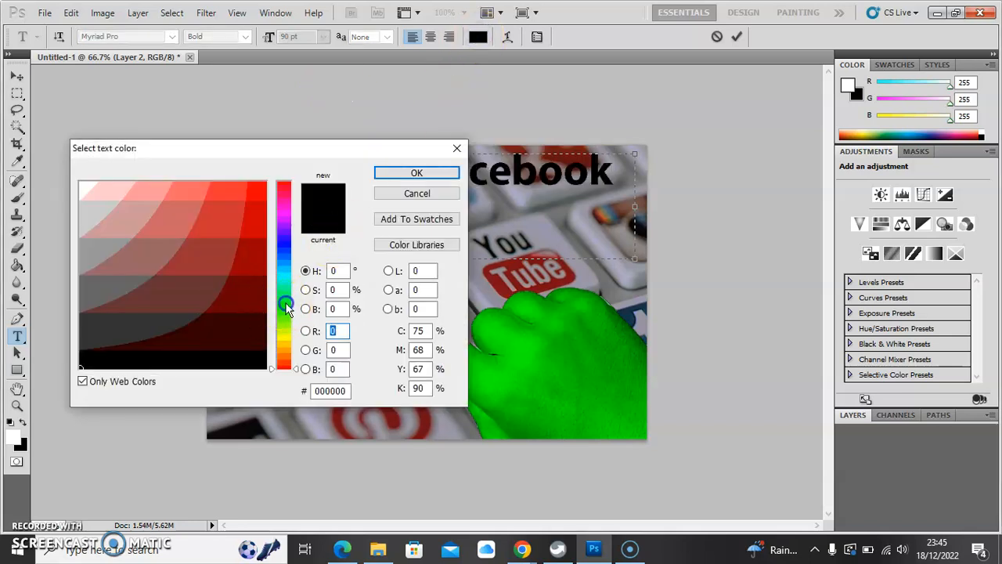
pyautogui.click(285, 304)
pyautogui.click(250, 330)
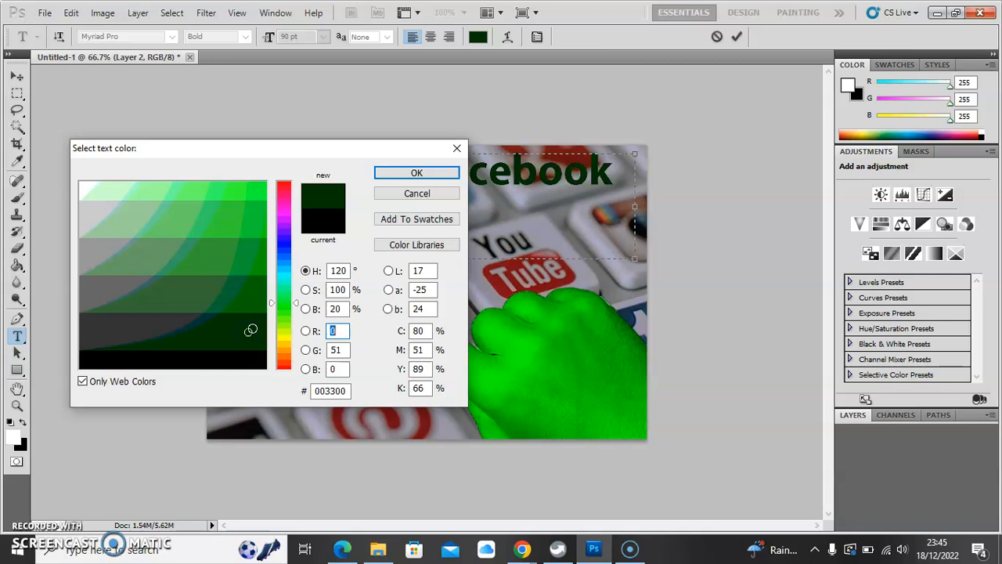
pyautogui.click(417, 173)
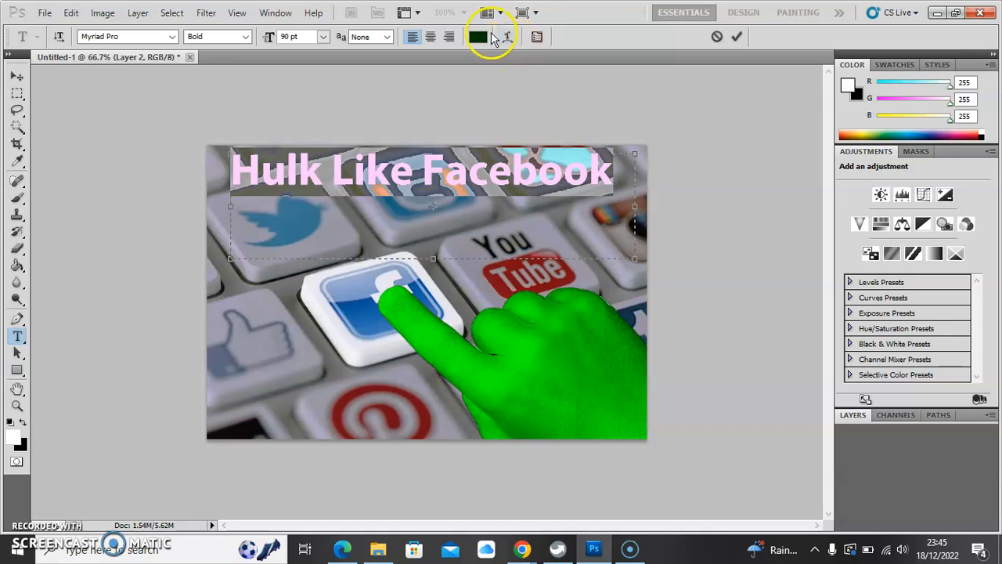
# Warp the heading text with the Shell Upper style, horizontal, at +50% bend.
pyautogui.click(510, 37)
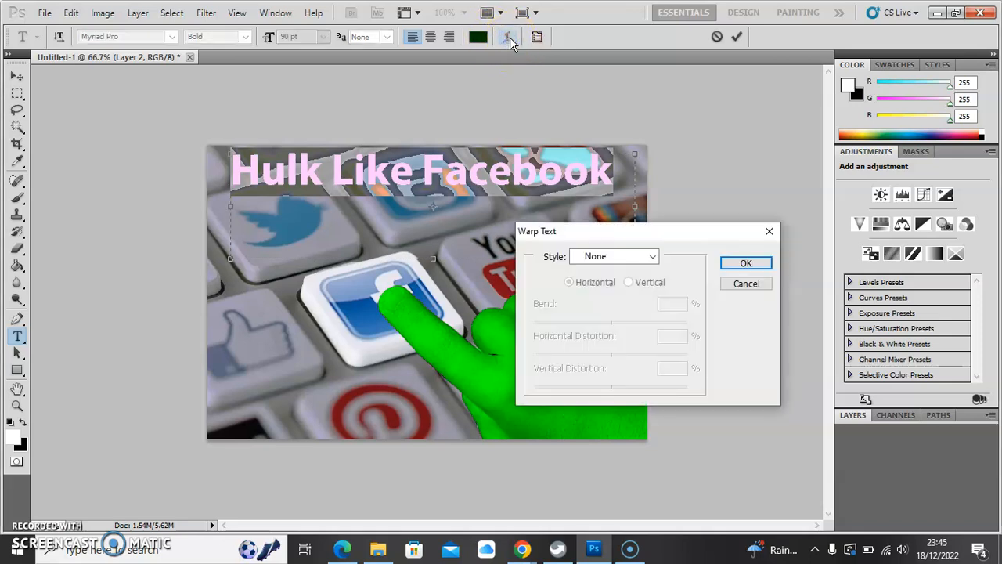
pyautogui.click(653, 257)
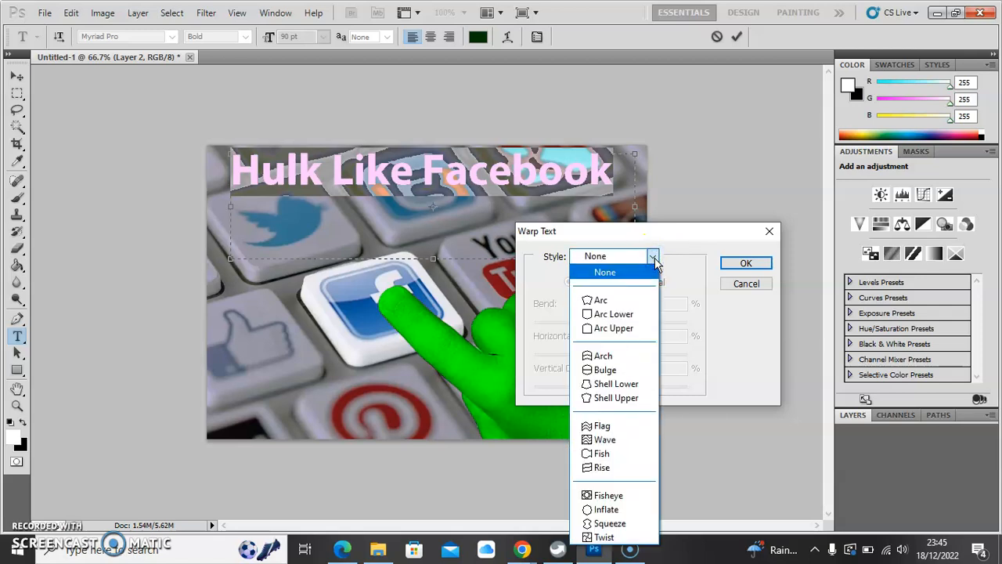
pyautogui.click(604, 313)
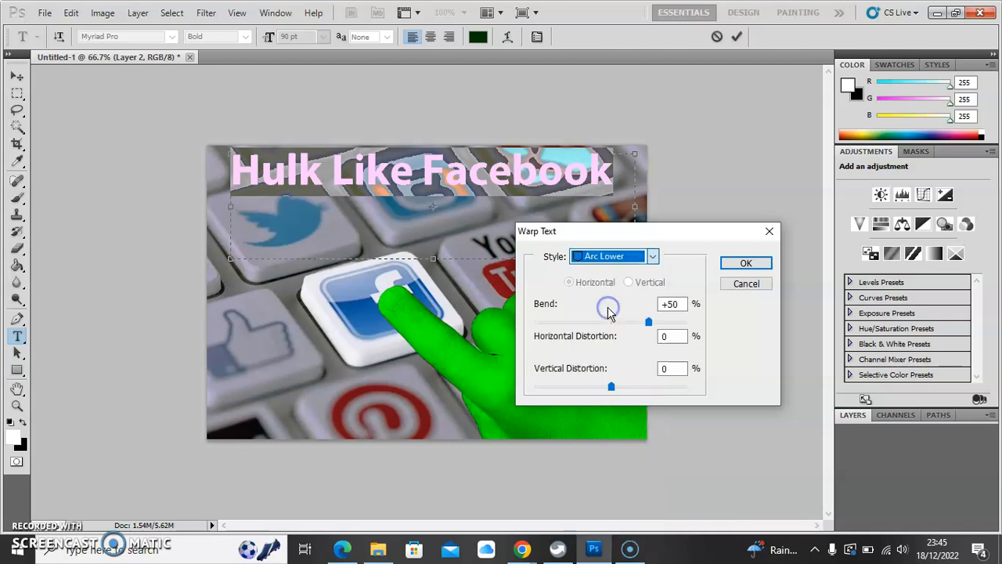
pyautogui.click(653, 257)
pyautogui.click(602, 302)
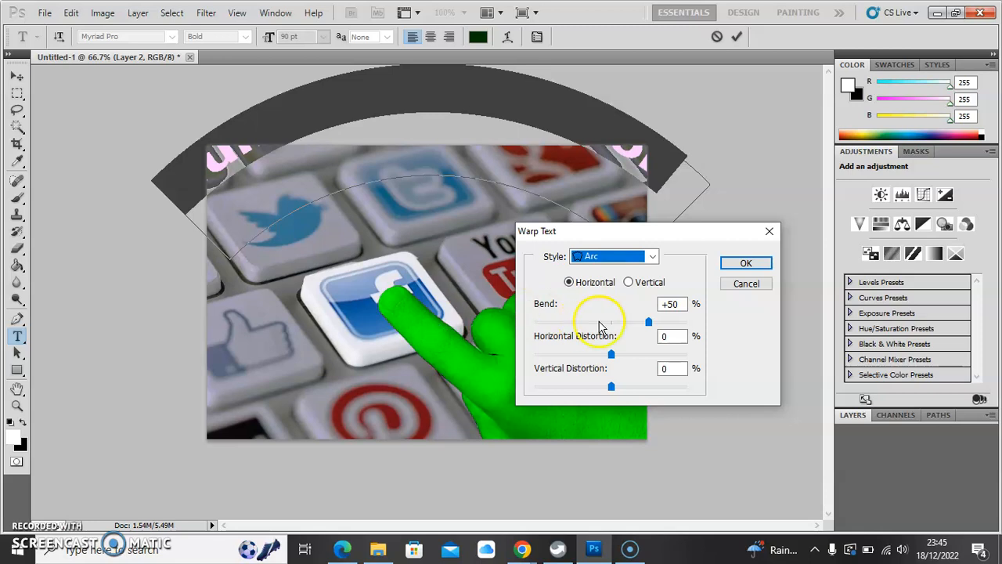
pyautogui.click(653, 258)
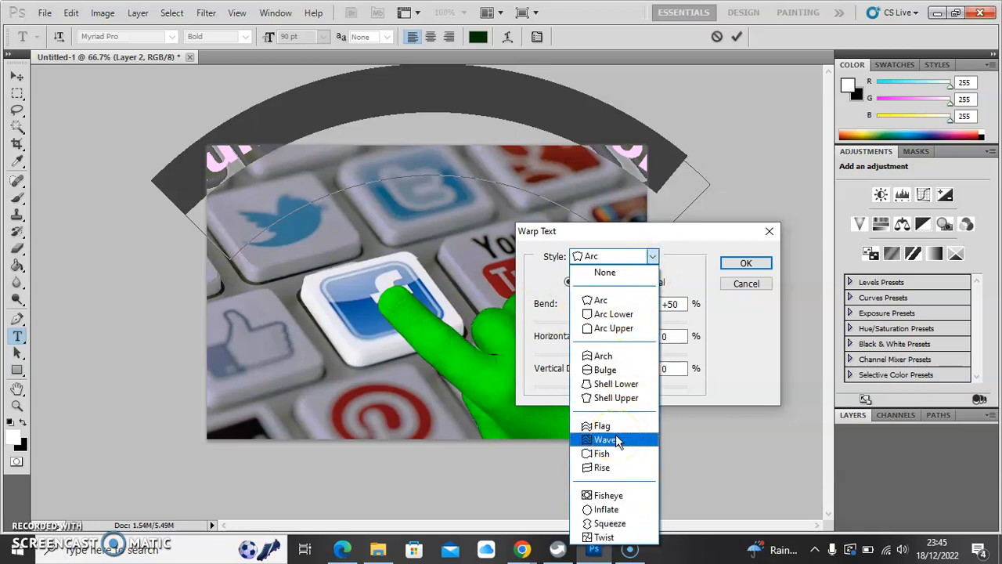
pyautogui.click(610, 356)
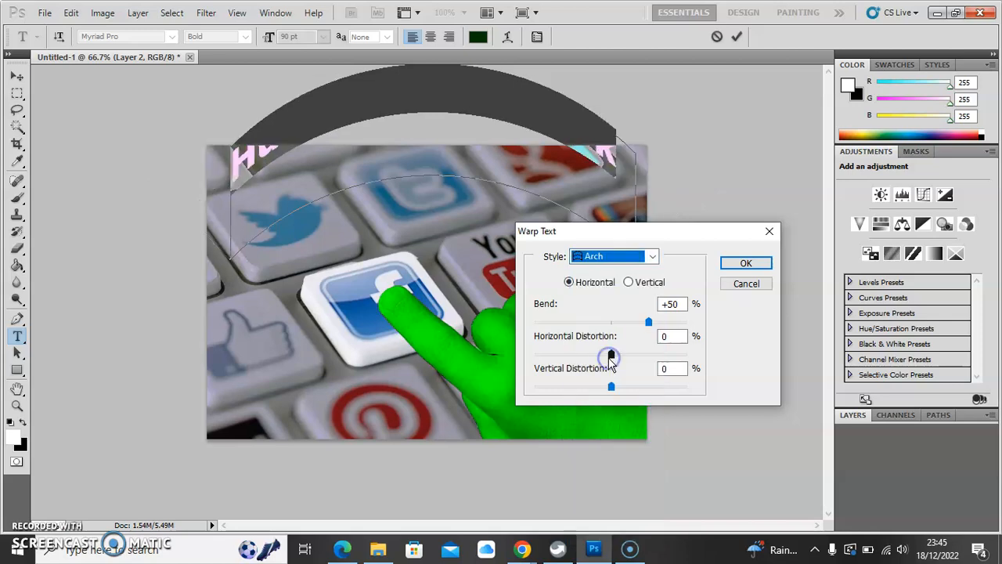
pyautogui.click(652, 256)
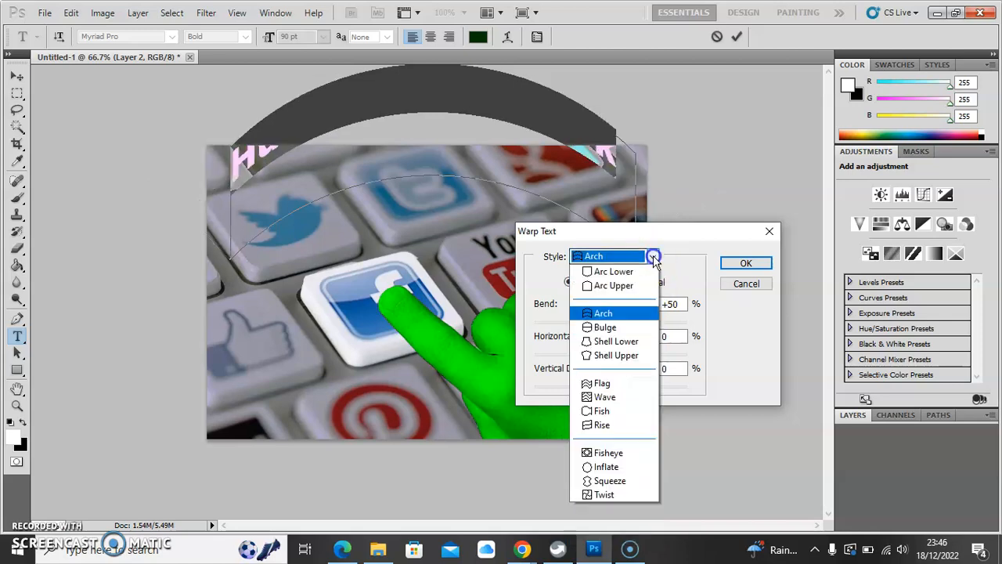
pyautogui.click(589, 440)
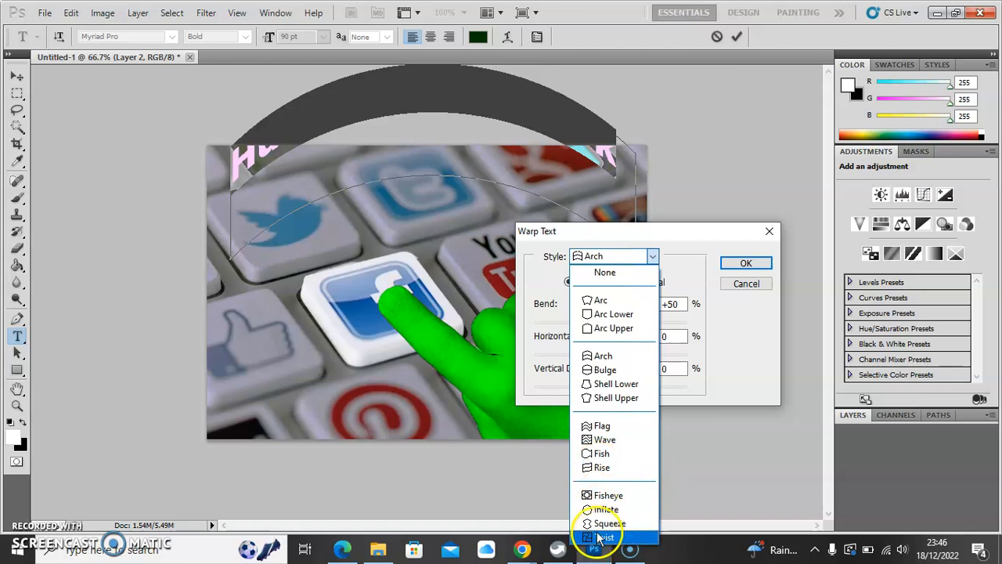
pyautogui.click(615, 397)
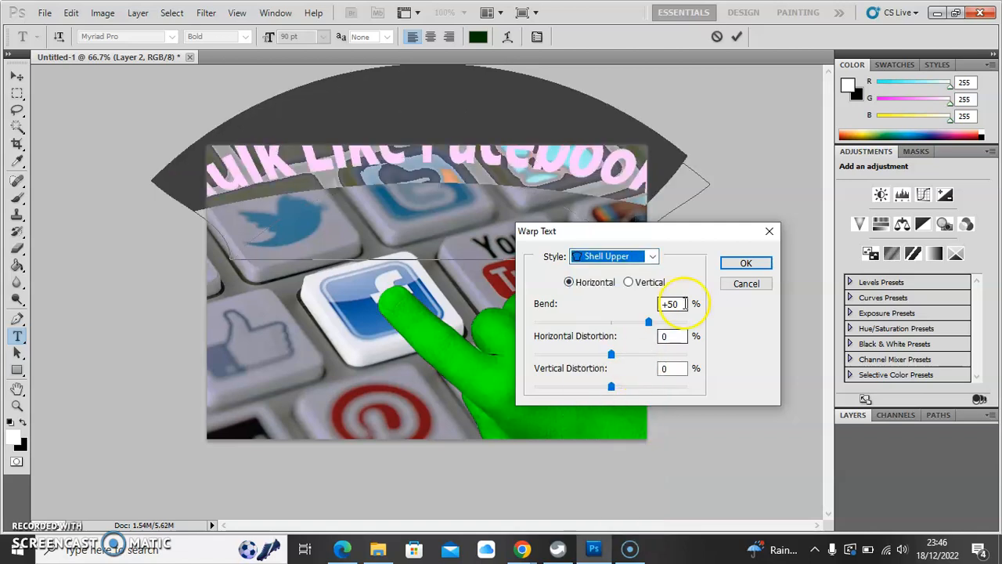
pyautogui.click(746, 263)
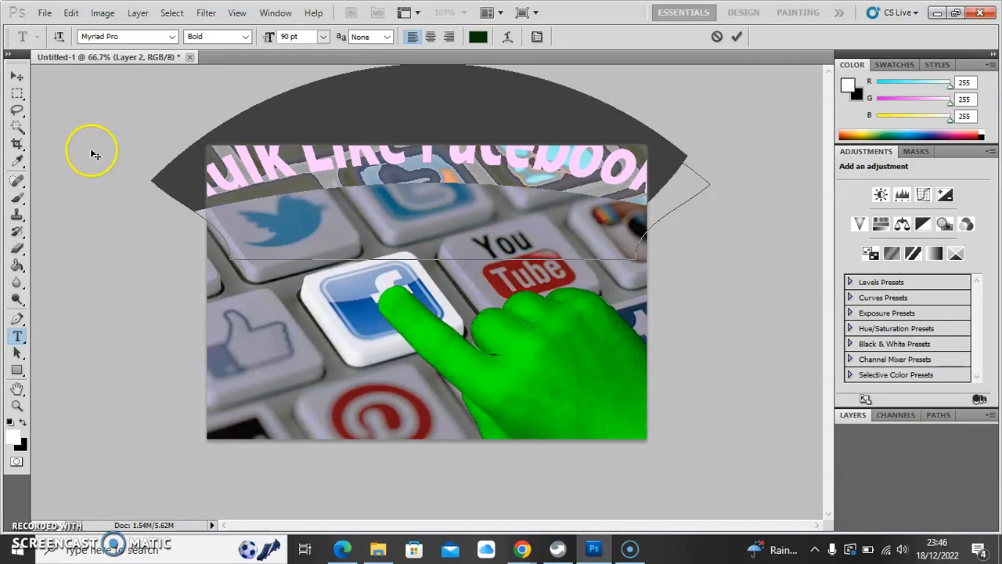
# Move the warped heading down into the image and set its font size to 80 pt.
pyautogui.click(17, 76)
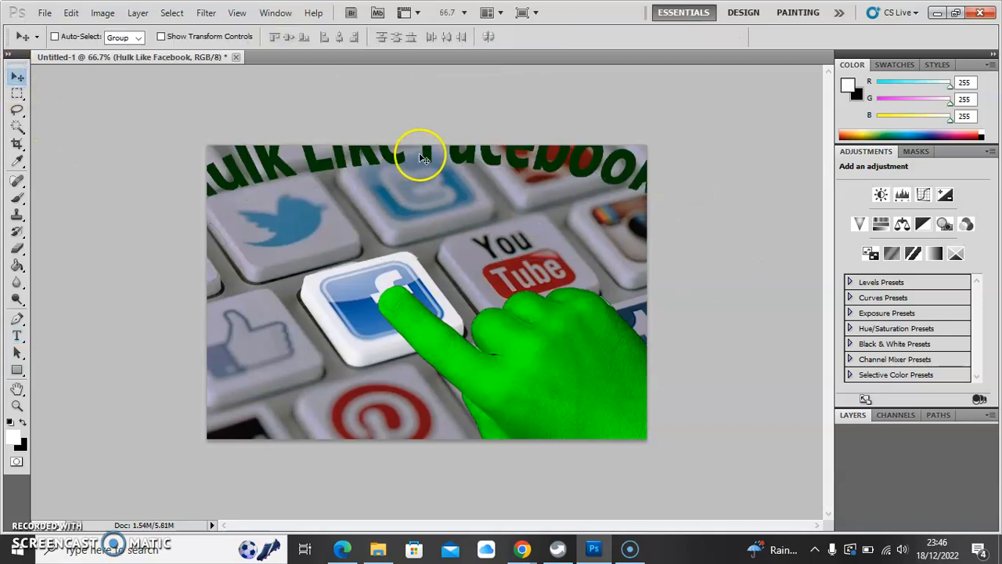
pyautogui.moveTo(418, 152); pyautogui.dragTo(421, 222)
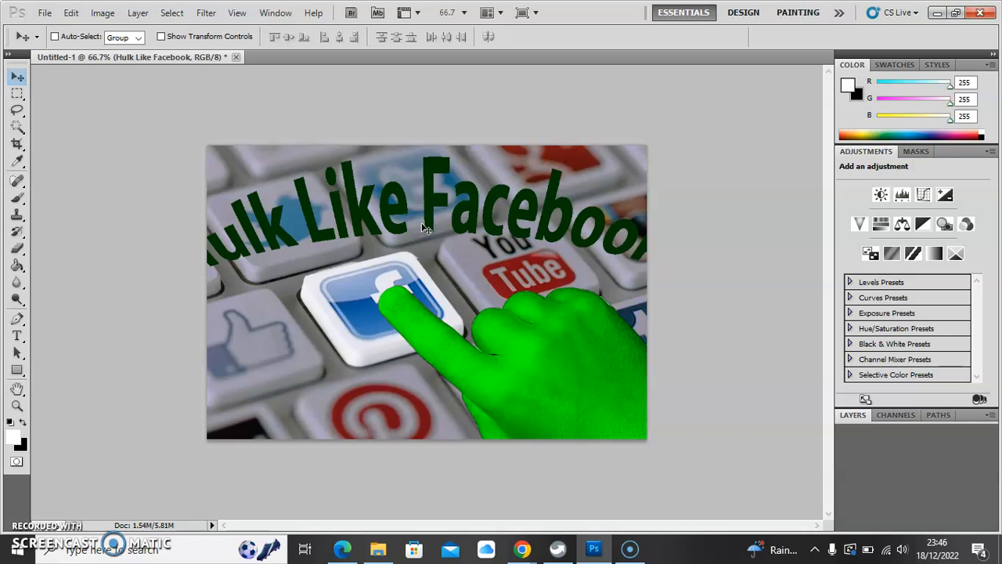
pyautogui.click(17, 335)
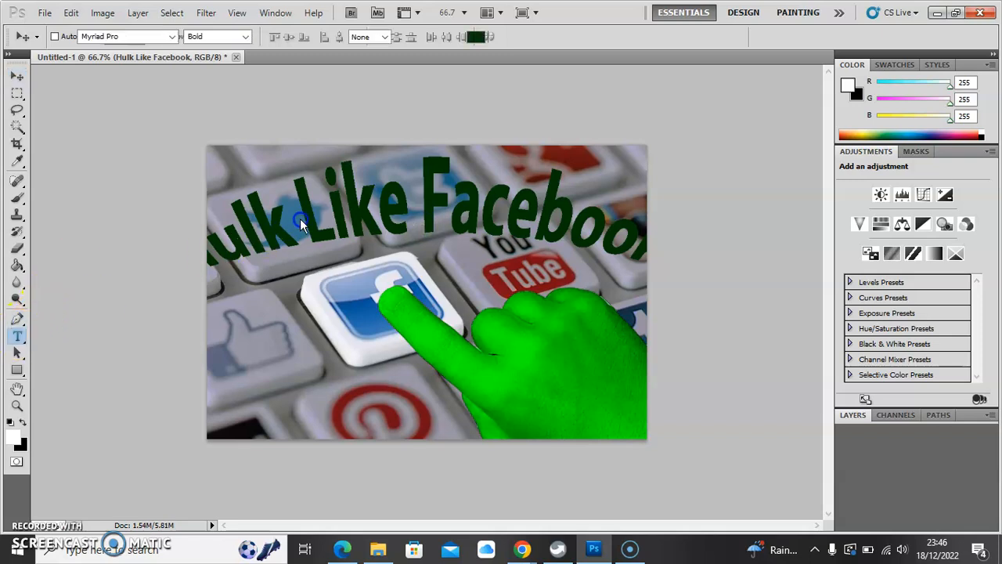
pyautogui.tripleClick(345, 210)
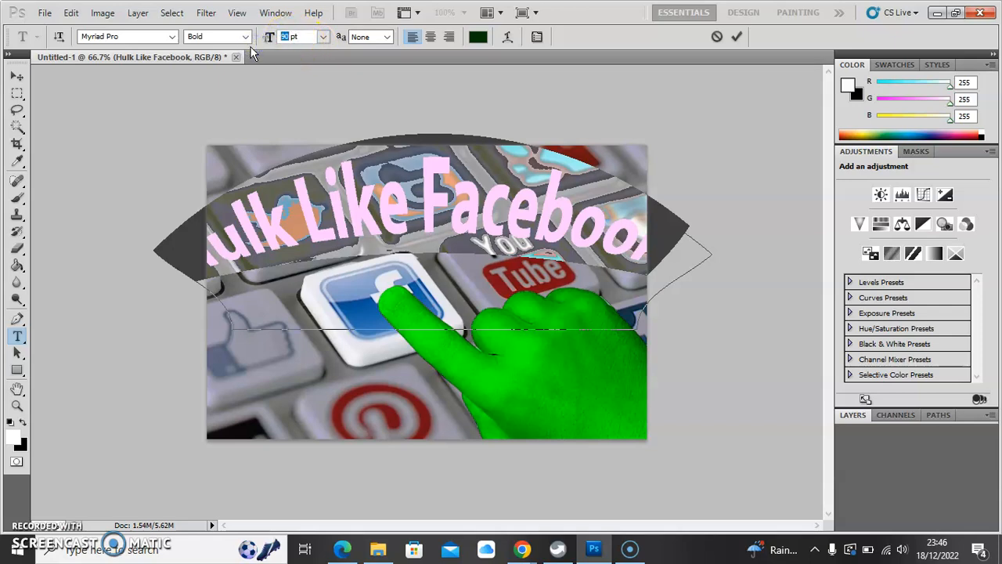
pyautogui.write('80')
pyautogui.press('Tab')
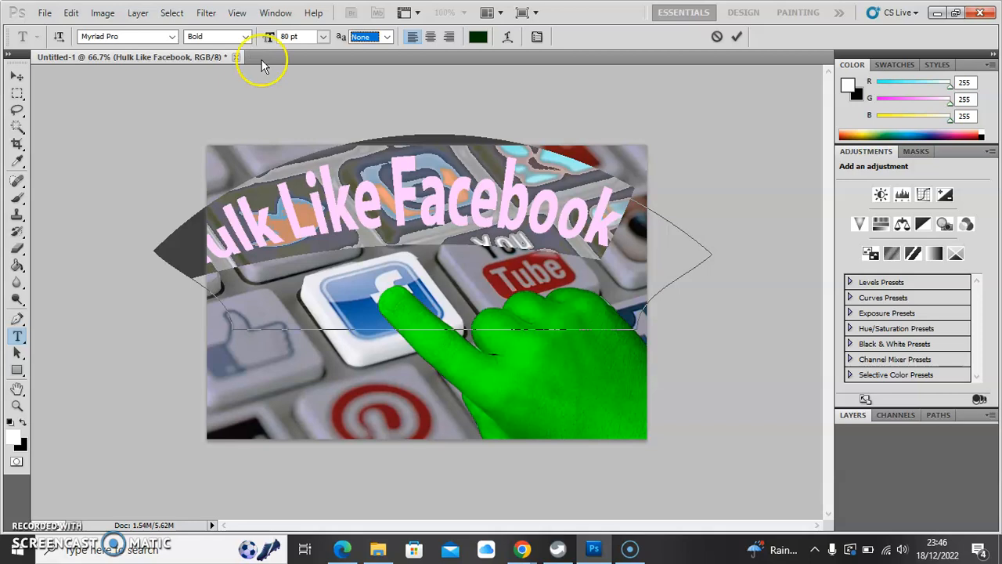
pyautogui.click(737, 36)
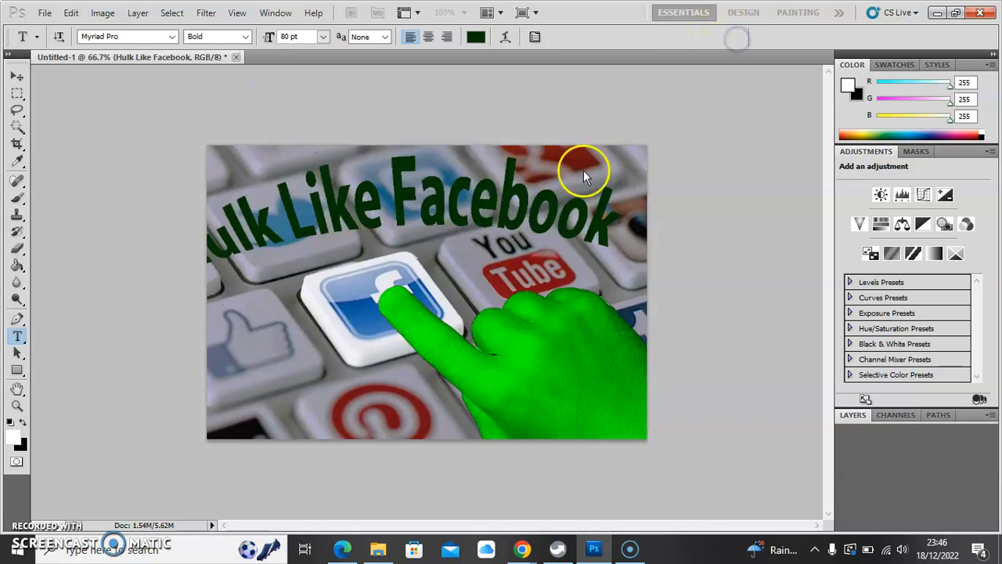
# Shift the heading slightly to the right so both its first and last letters lie within the image.
pyautogui.click(448, 205)
pyautogui.click(15, 74)
pyautogui.moveTo(401, 213); pyautogui.dragTo(426, 208)
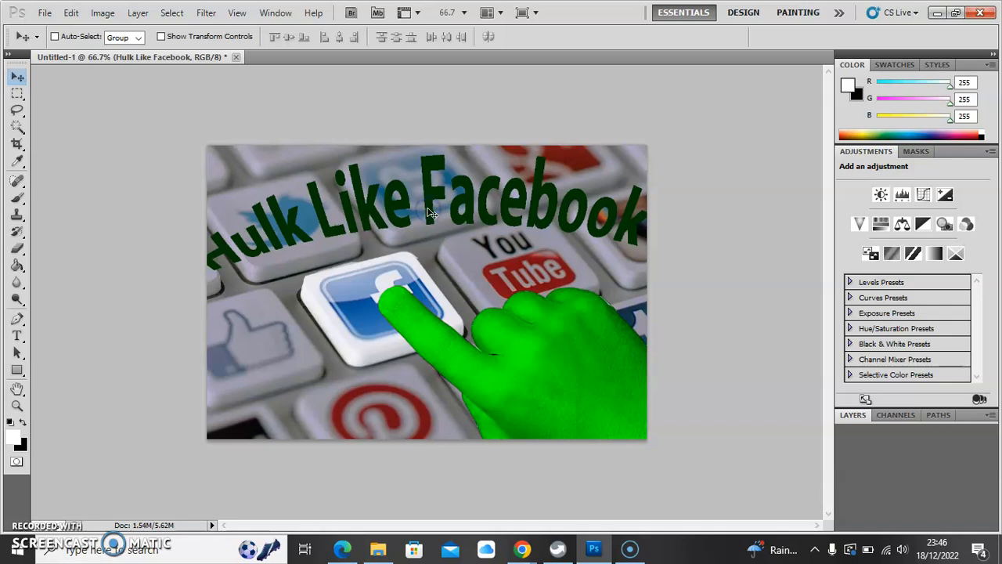
# Set the whole heading's font size to 72 pt and reposition it roughly centred across the image, above the Facebook key.
pyautogui.click(18, 338)
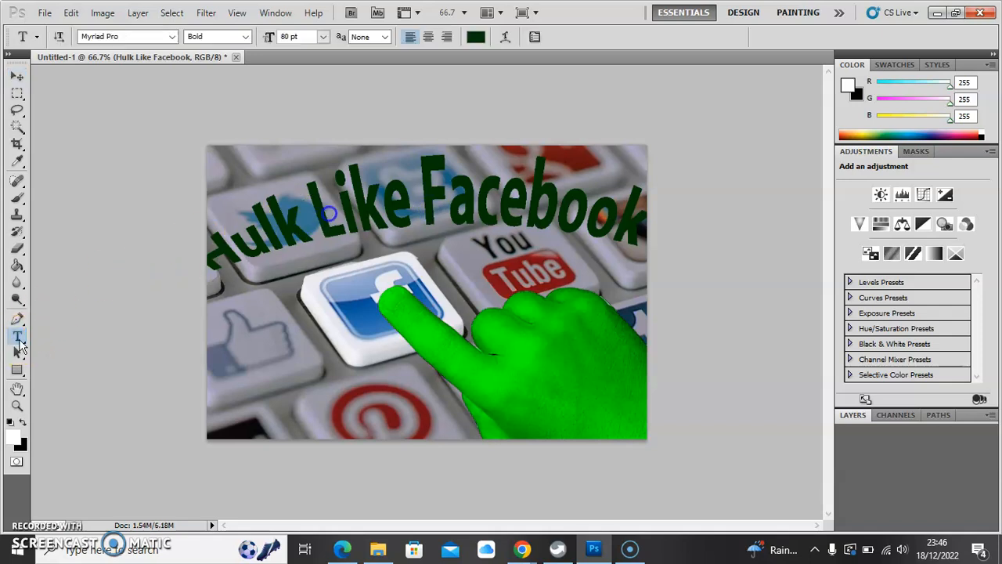
pyautogui.click(352, 213)
pyautogui.hotkey('ctrl', 'a')
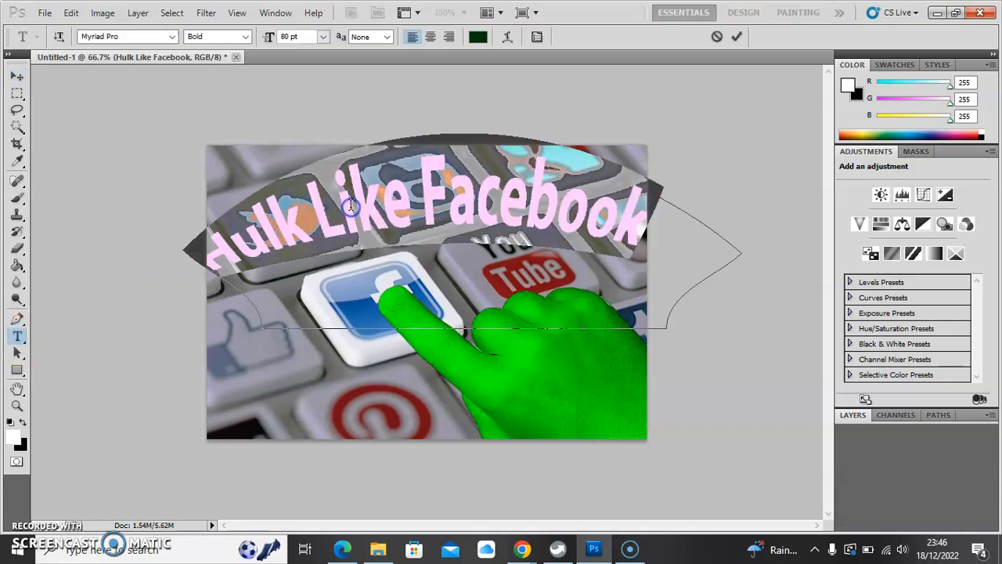
pyautogui.click(322, 37)
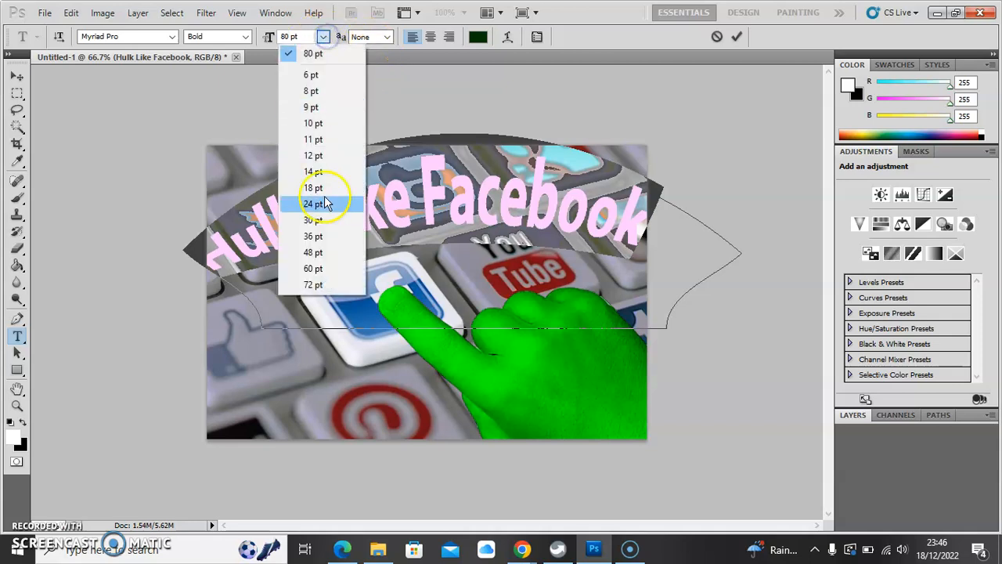
pyautogui.click(330, 286)
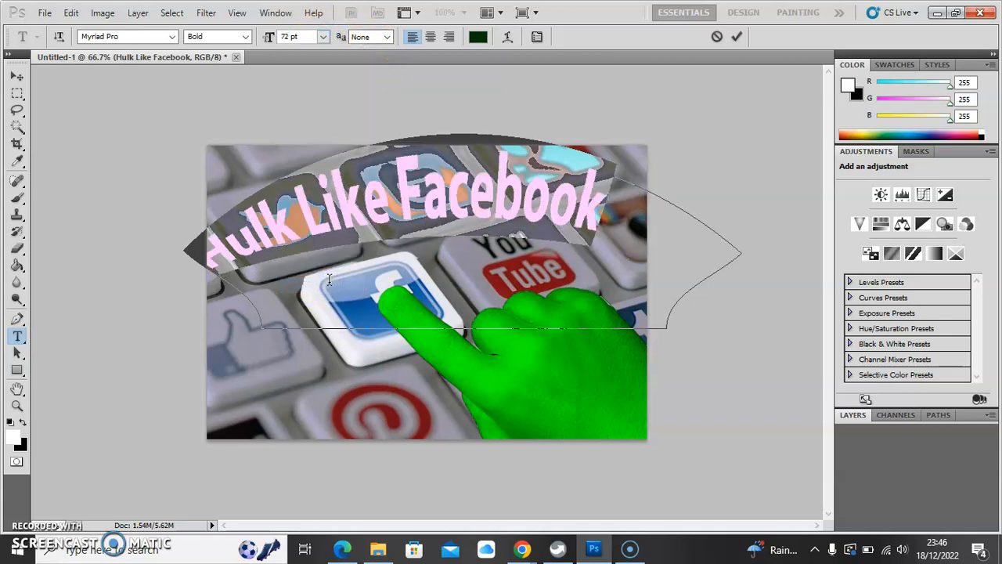
pyautogui.click(737, 36)
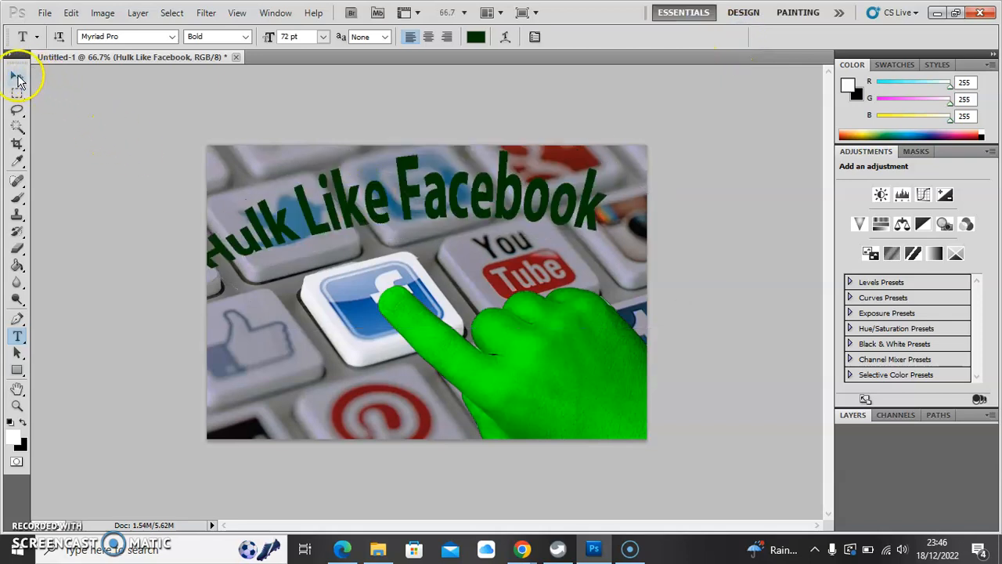
pyautogui.press('v')
pyautogui.moveTo(327, 213); pyautogui.dragTo(359, 227)
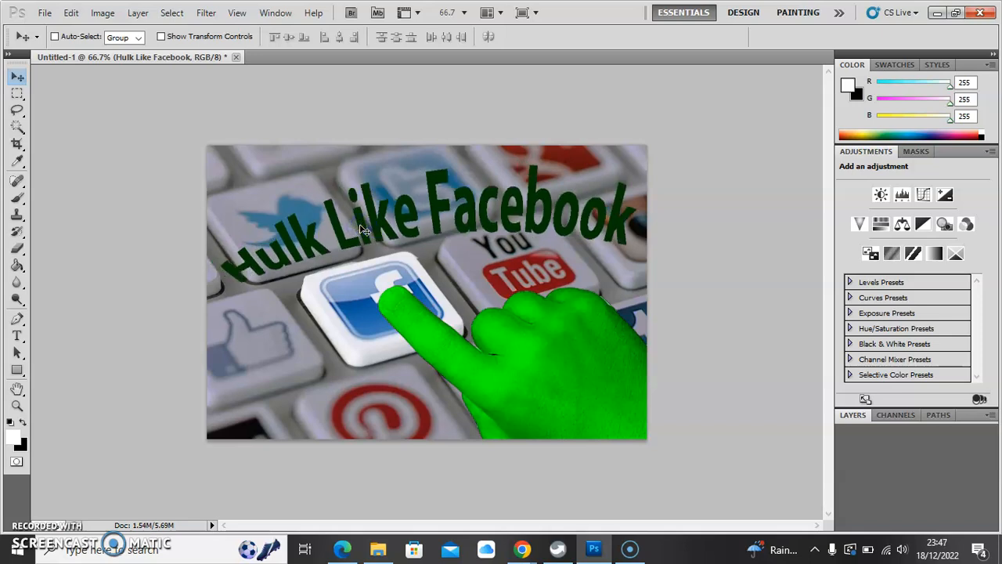
# Add an Outer Glow effect to the heading's text layer and set the glow colour to bright green 00ff33.
pyautogui.click(676, 293)
pyautogui.click(853, 416)
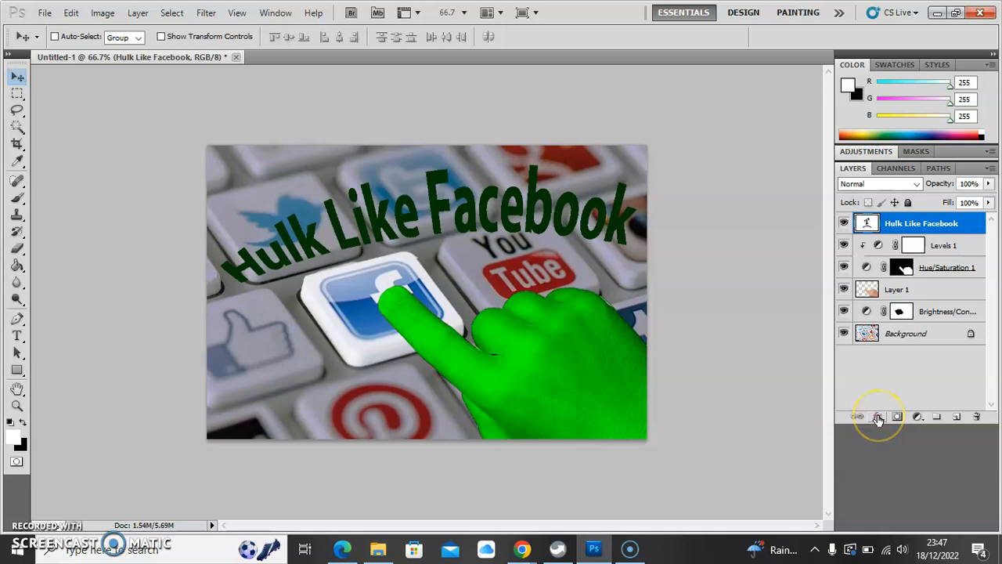
pyautogui.click(879, 417)
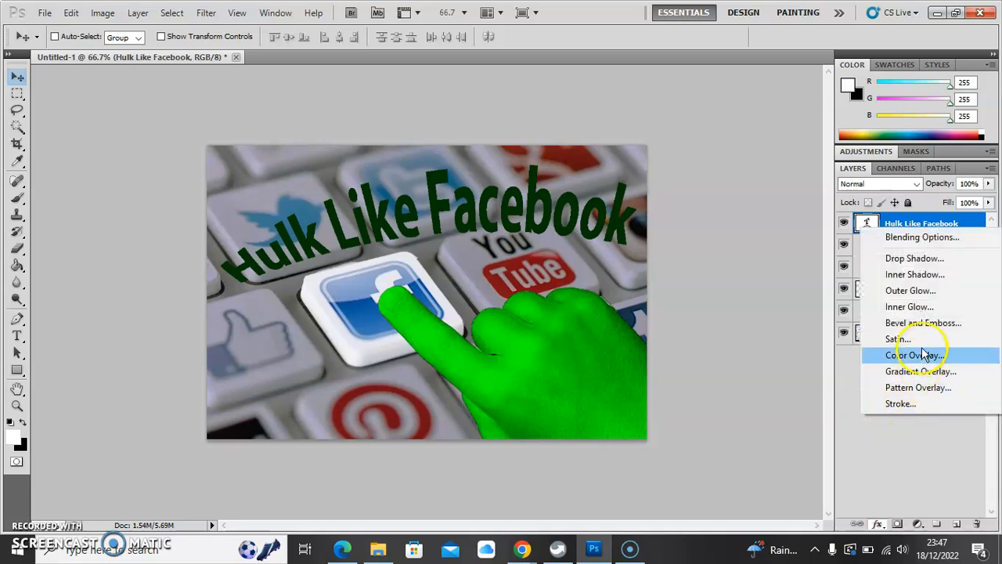
pyautogui.click(918, 291)
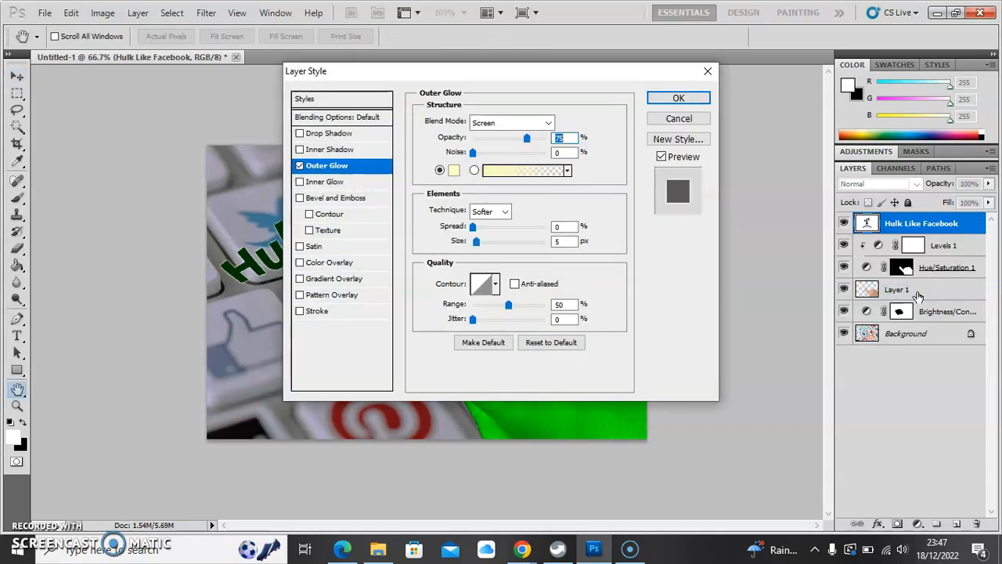
pyautogui.moveTo(539, 73); pyautogui.dragTo(833, 112)
pyautogui.click(749, 200)
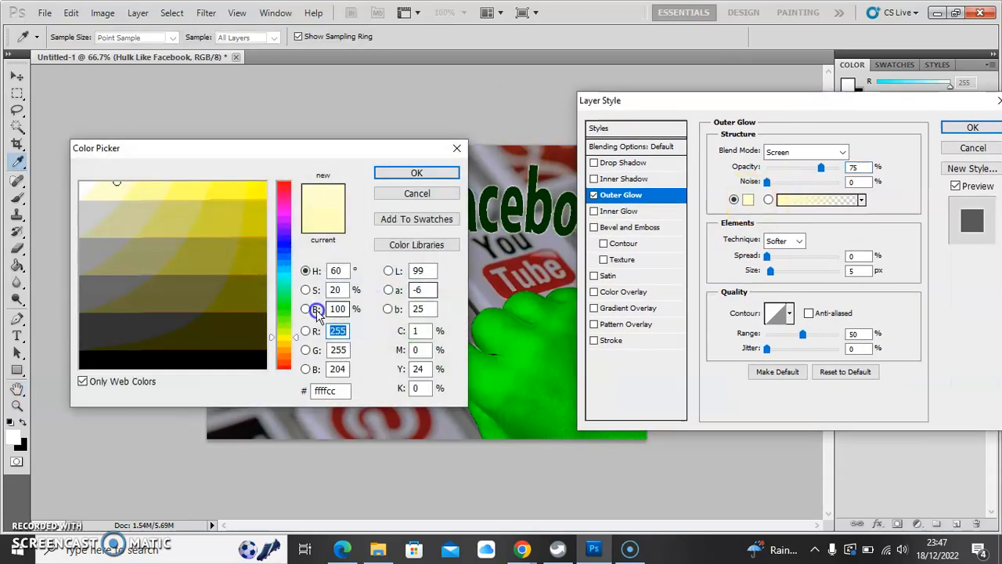
pyautogui.click(286, 303)
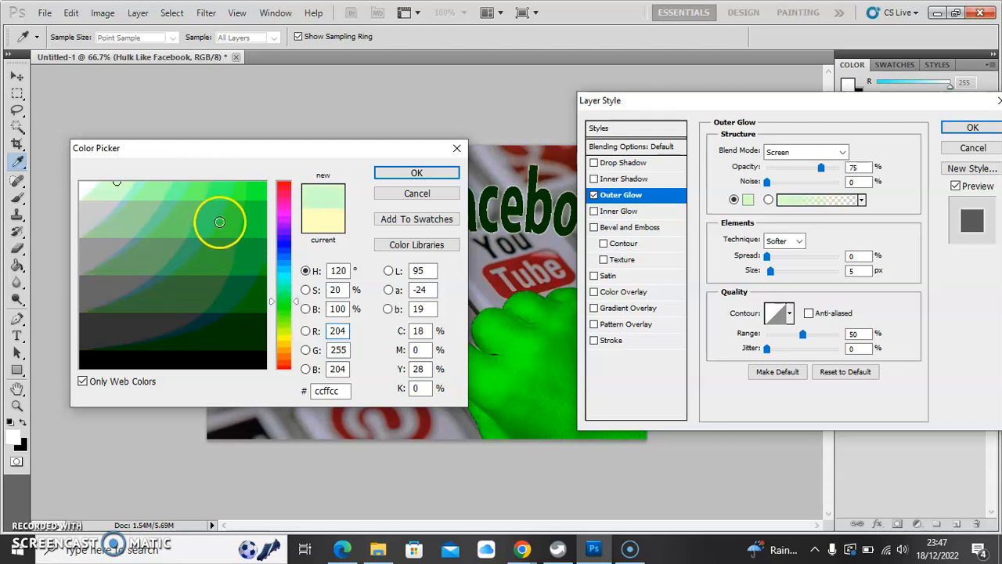
pyautogui.moveTo(200, 189); pyautogui.dragTo(258, 191)
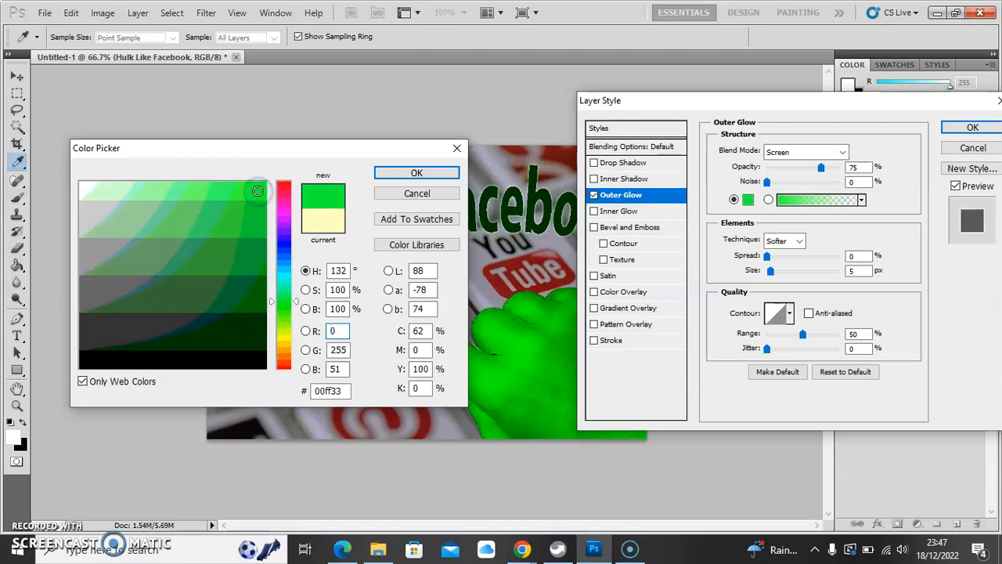
pyautogui.click(398, 171)
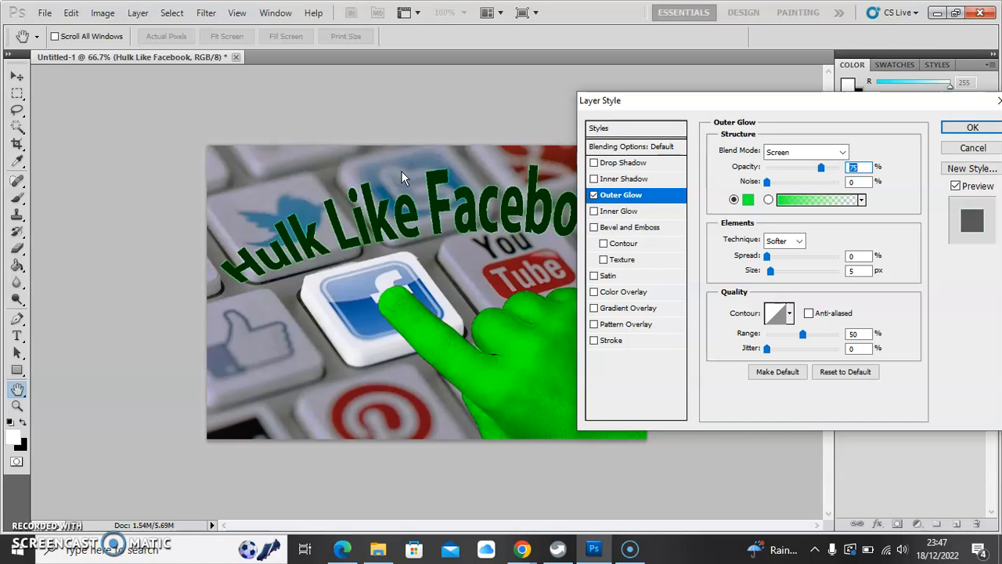
# Set the heading's outer glow to 20% spread, 43 px size and 90% opacity, and apply the layer style.
pyautogui.click(768, 258)
pyautogui.moveTo(774, 264); pyautogui.dragTo(774, 266)
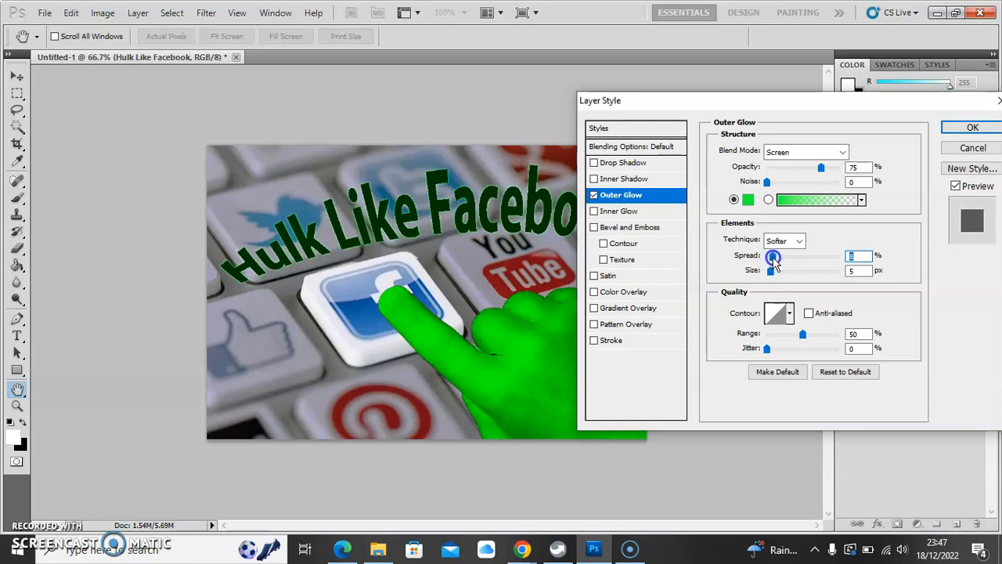
pyautogui.moveTo(773, 274); pyautogui.dragTo(785, 276)
pyautogui.moveTo(821, 167); pyautogui.dragTo(828, 170)
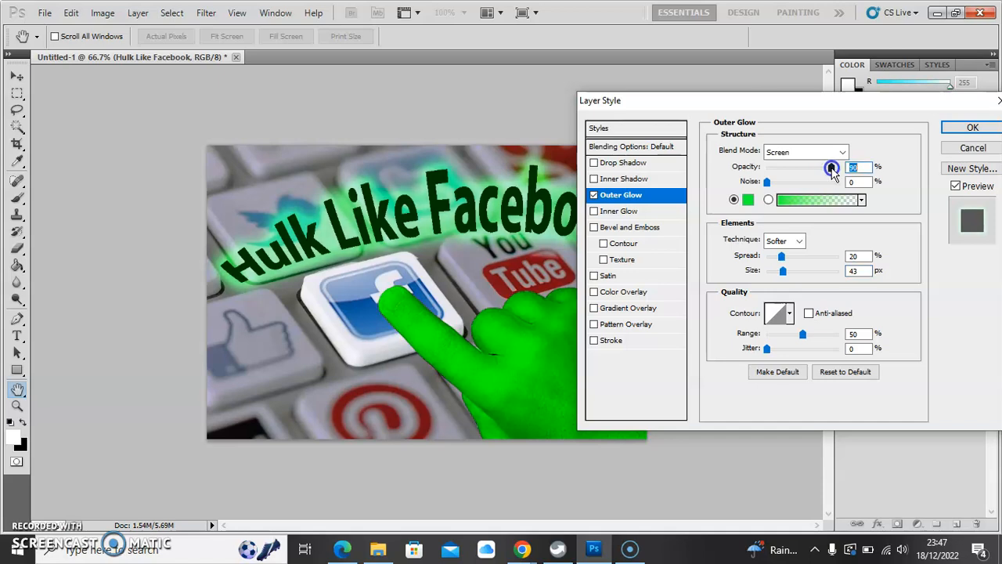
pyautogui.moveTo(865, 104); pyautogui.dragTo(709, 121)
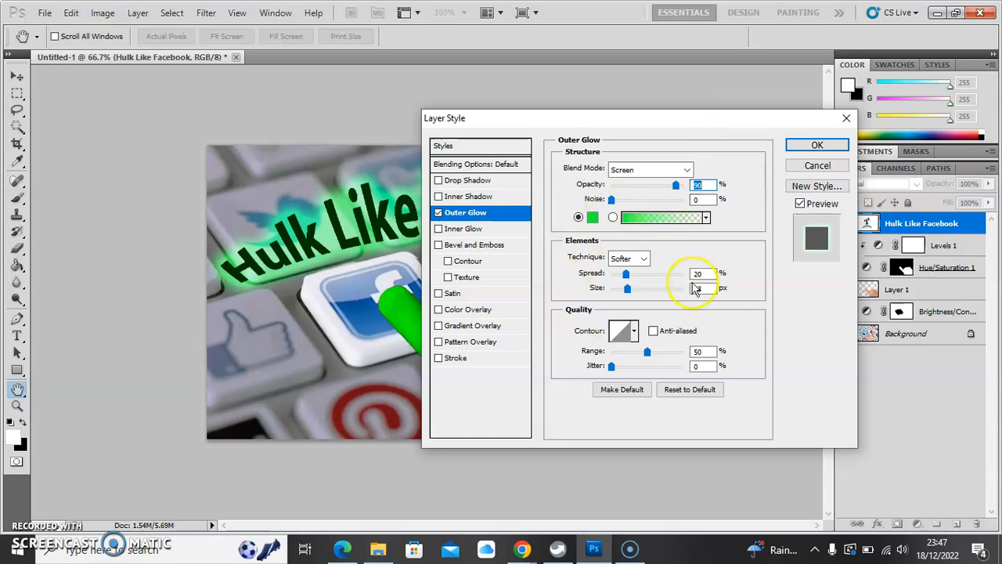
pyautogui.click(821, 145)
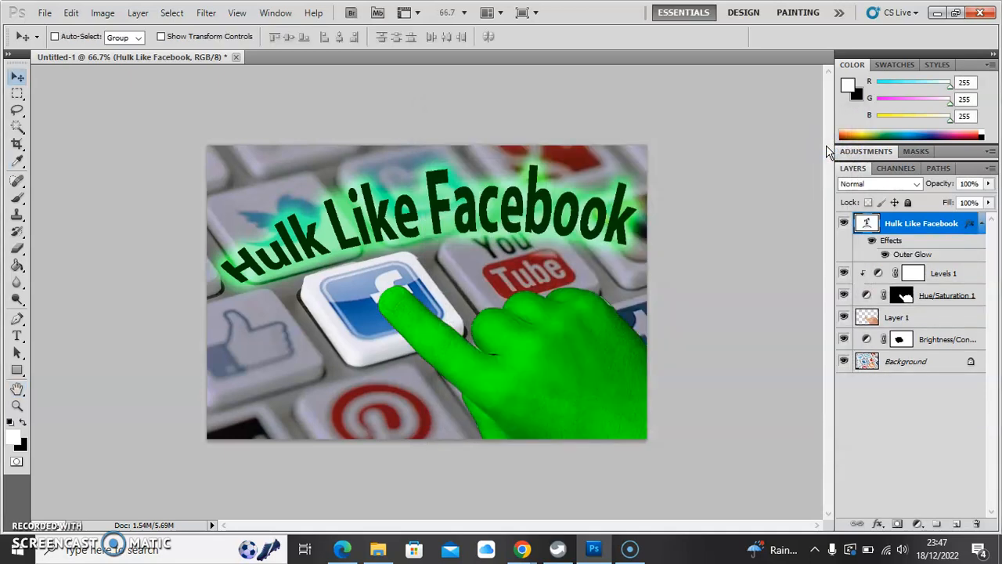